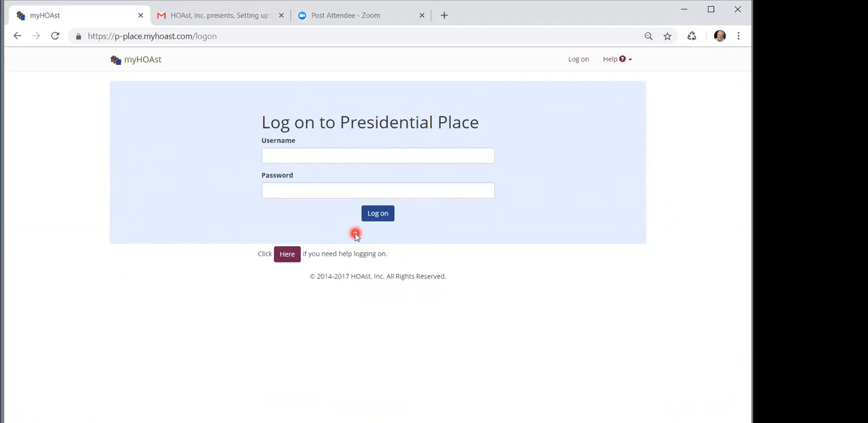
Log on to the Presidential Place community with the account username and password
click(313, 158)
text(dan)
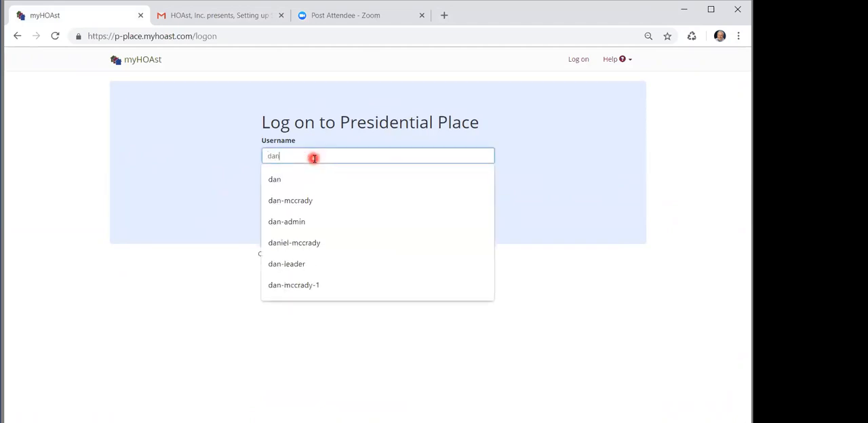
key(Tab)
text(•••••••)
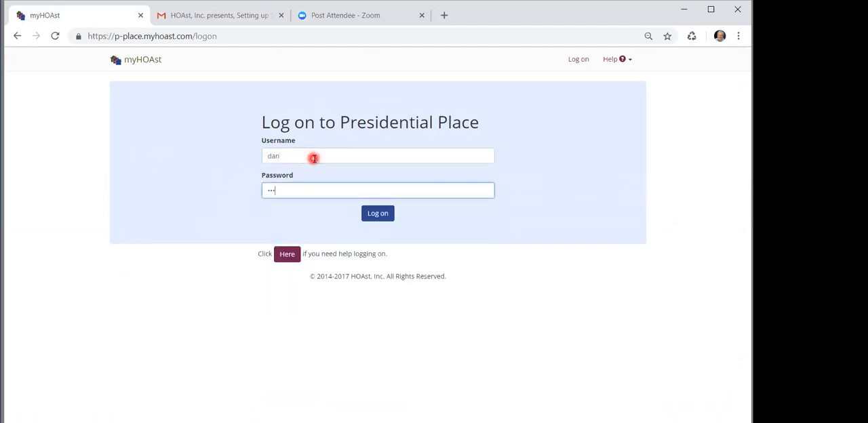
text(•)
click(375, 212)
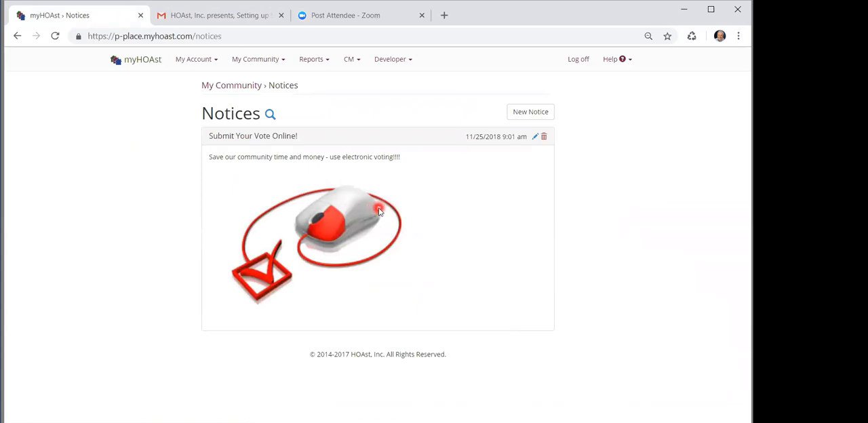
Start a new owner's meeting and name it "Election for Tutorial"
click(352, 62)
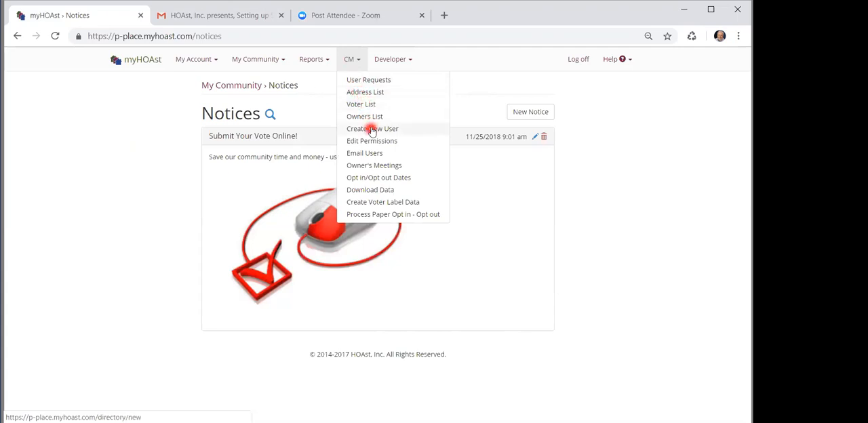
click(382, 167)
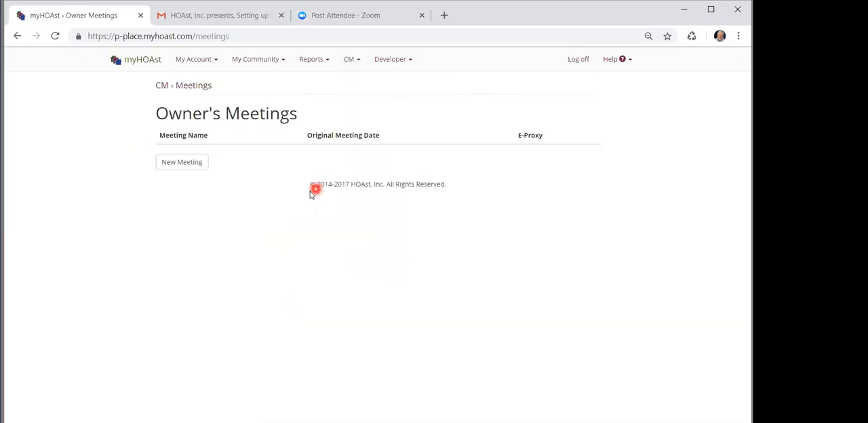
click(182, 164)
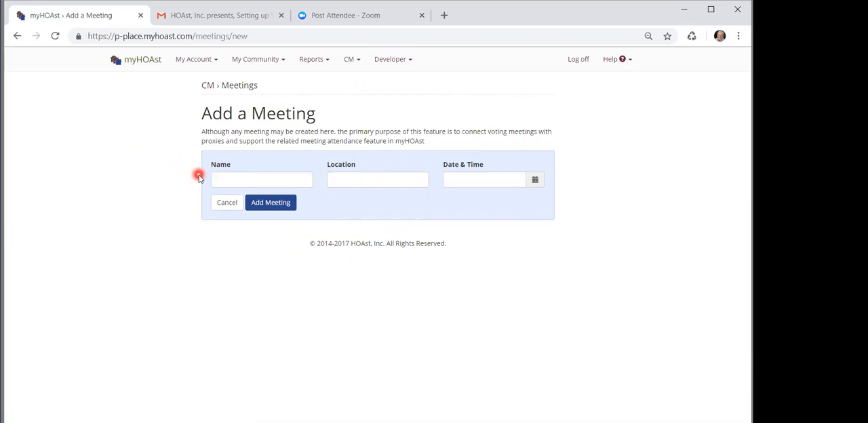
click(226, 178)
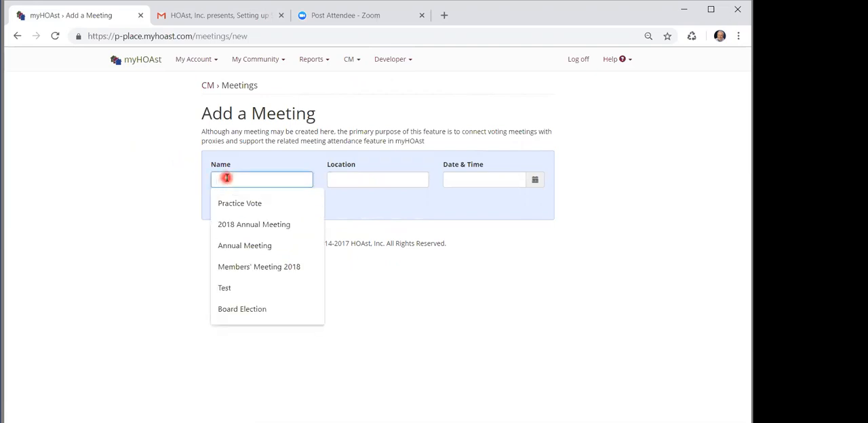
text(Elec)
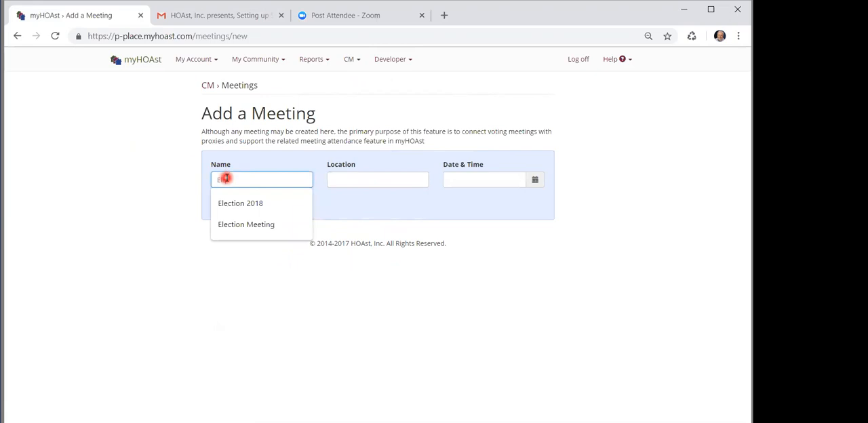
text(tion for T)
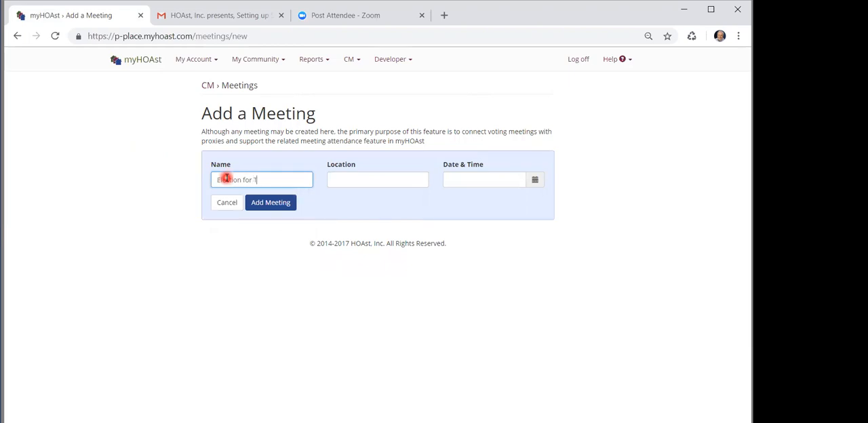
text(utorial)
Set the meeting's location to Online and its date and time to 12/31/2018 11:00 am, and add the meeting
click(332, 179)
click(341, 202)
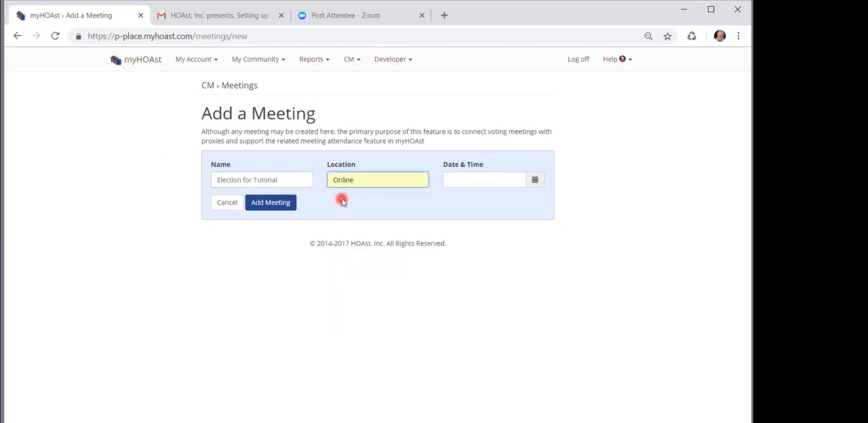
click(460, 180)
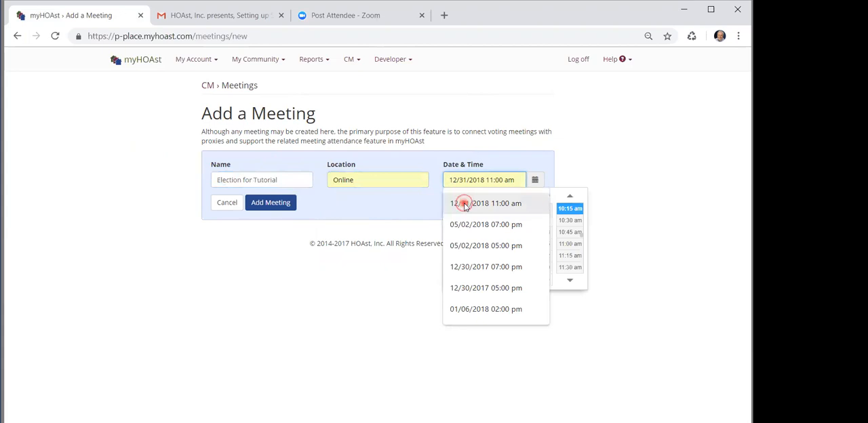
click(466, 204)
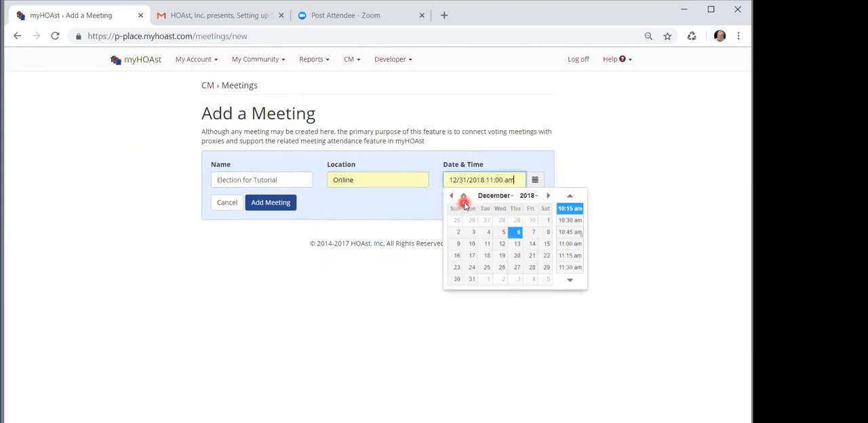
click(399, 274)
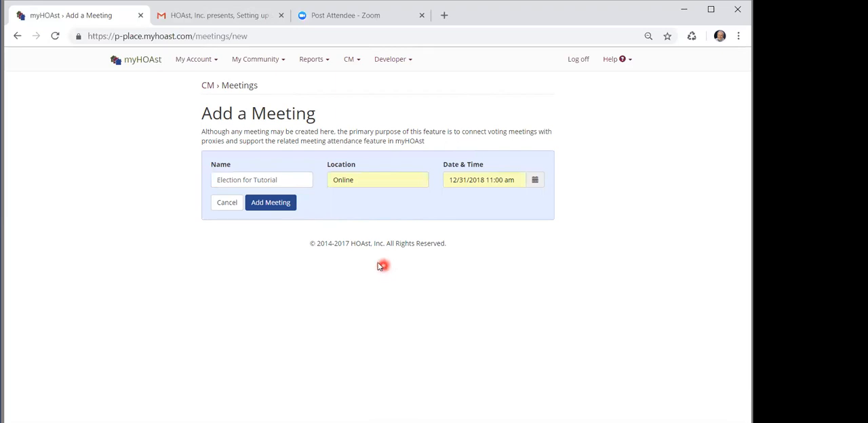
click(280, 205)
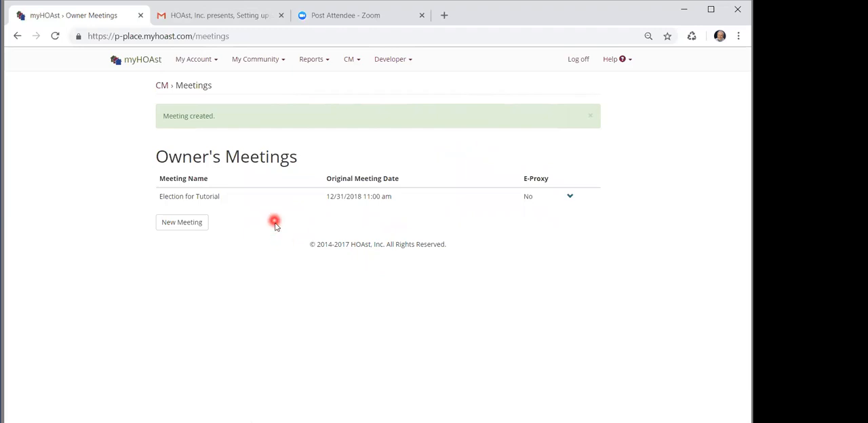
Start a new election ballot (secret vote) for the Election for Tutorial meeting, confirming that no directed or limited proxy is used
click(263, 197)
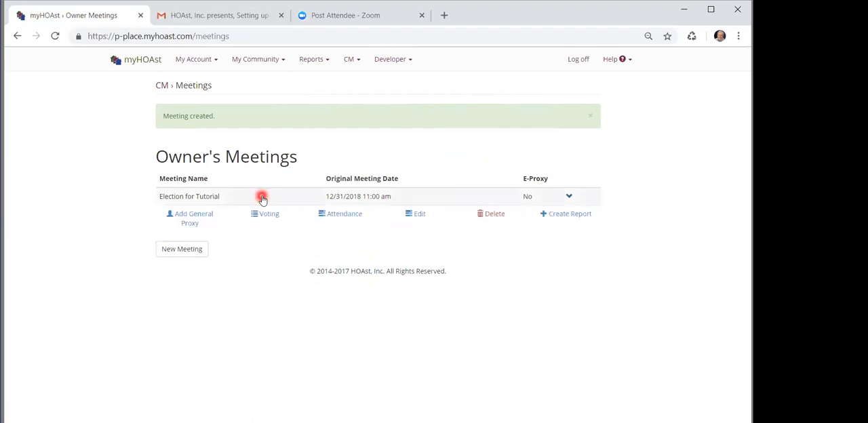
click(261, 216)
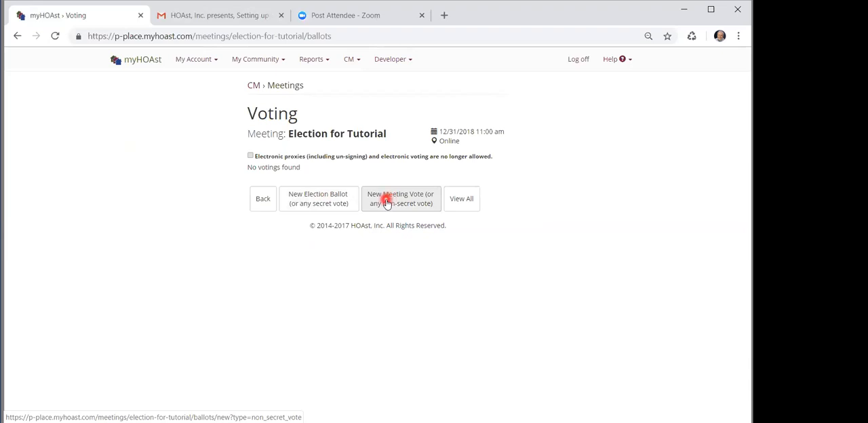
click(334, 202)
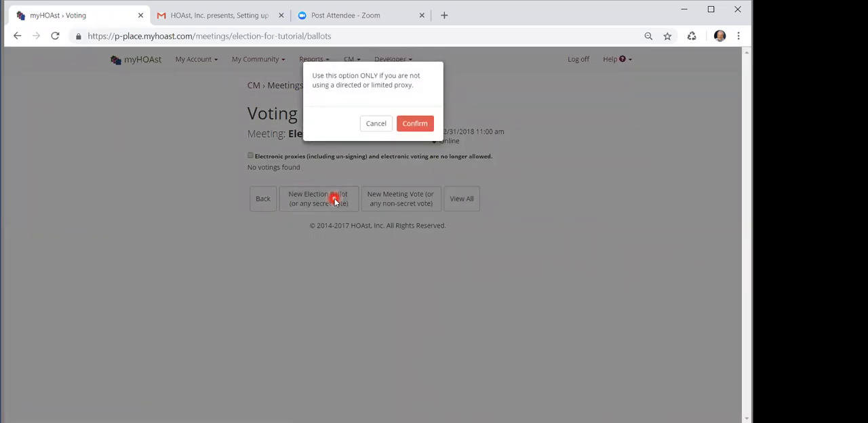
click(409, 124)
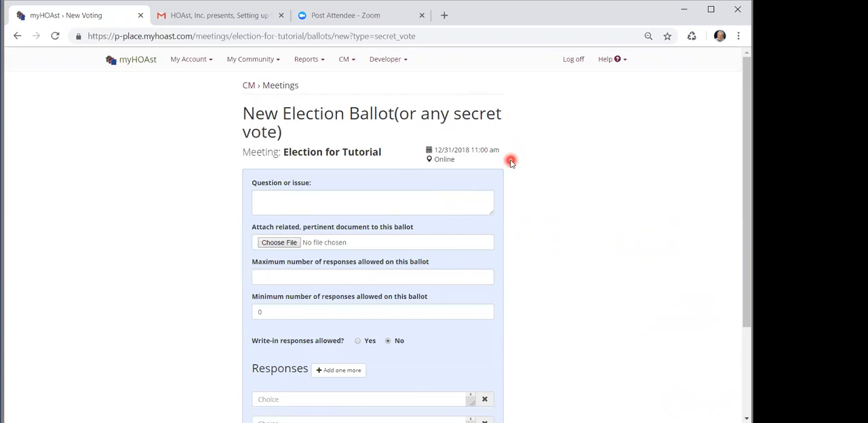
Enter the ballot question "Select one candidate for the Board. Resumes are attached."
click(394, 197)
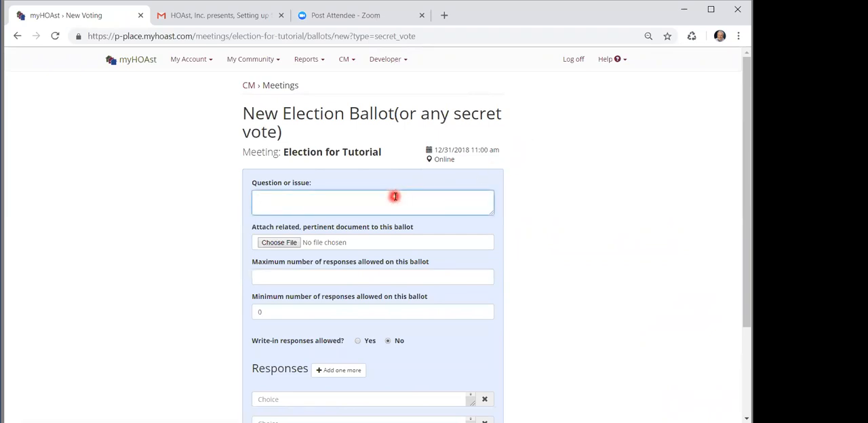
text(Select one candidate for the the)
key(BackSpace)
key(BackSpace)
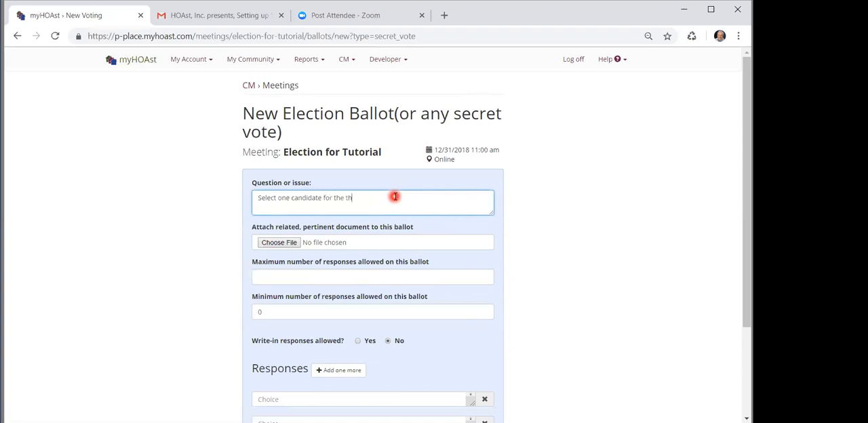
text(Bord.)
key(BackSpace)
key(BackSpace)
text(ard.  Resumes are attached.)
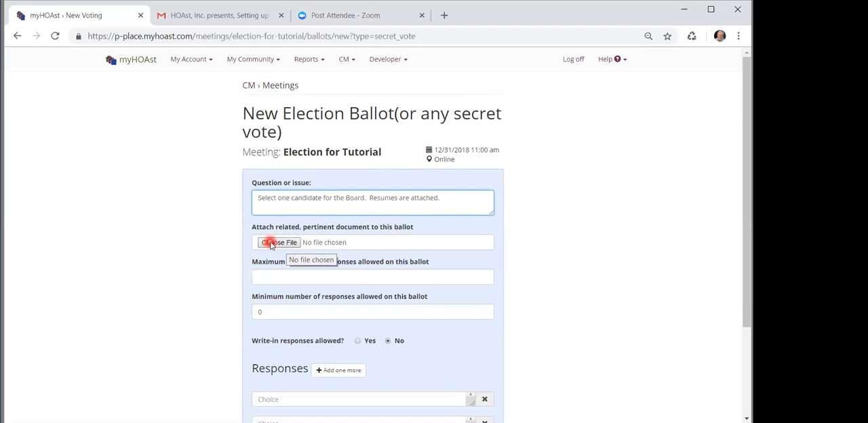
Attach "Resumes of 3 Candidates v2.pdf" from the HOAst folder to the ballot
click(270, 243)
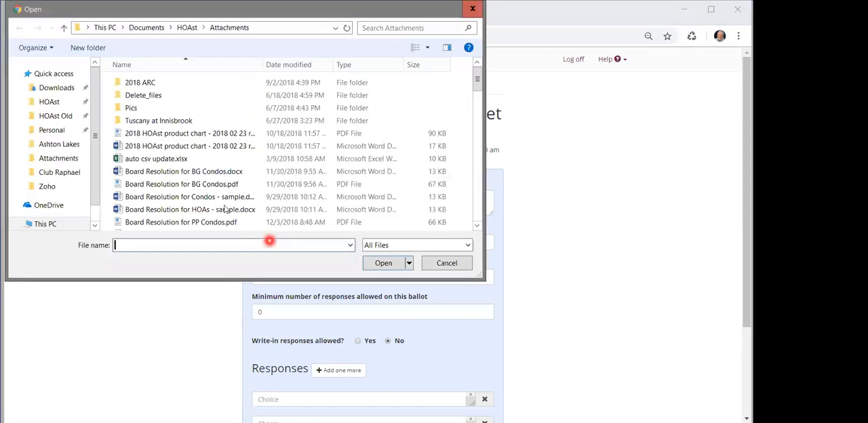
scroll(54, 109, up, 5)
click(51, 102)
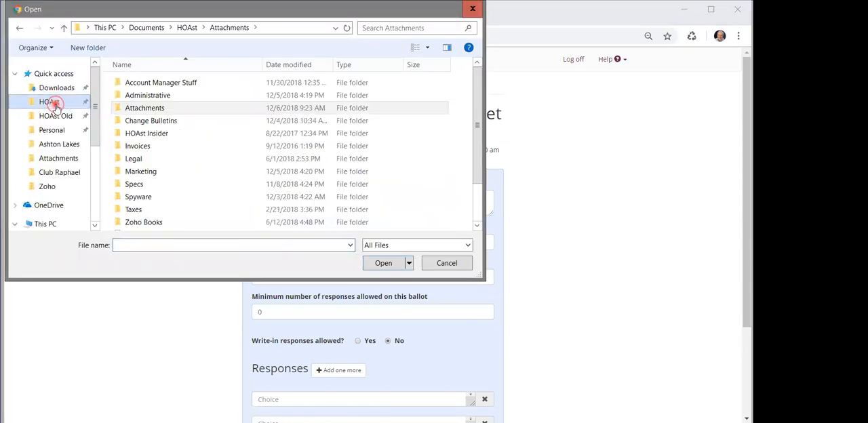
scroll(149, 217, down, 2)
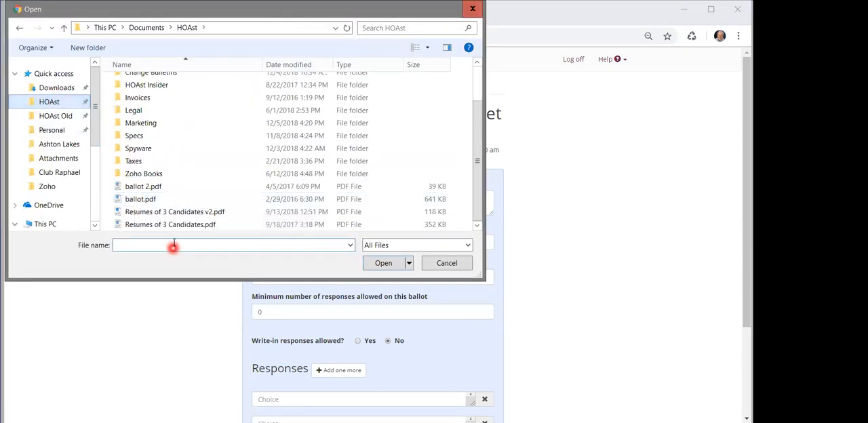
click(182, 213)
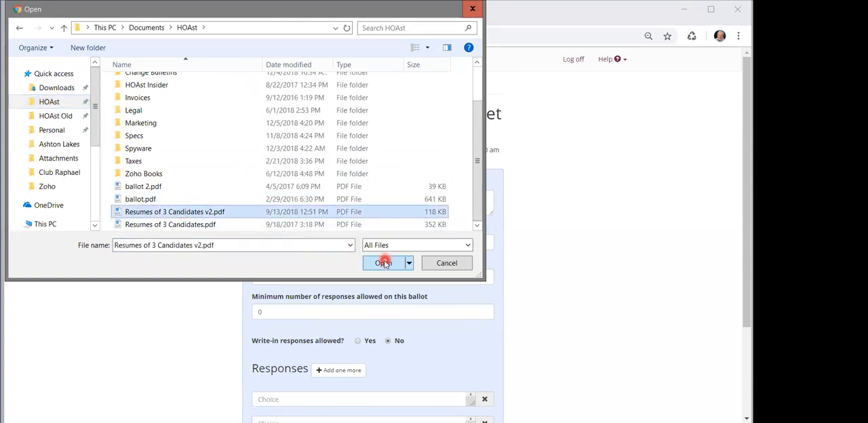
click(384, 264)
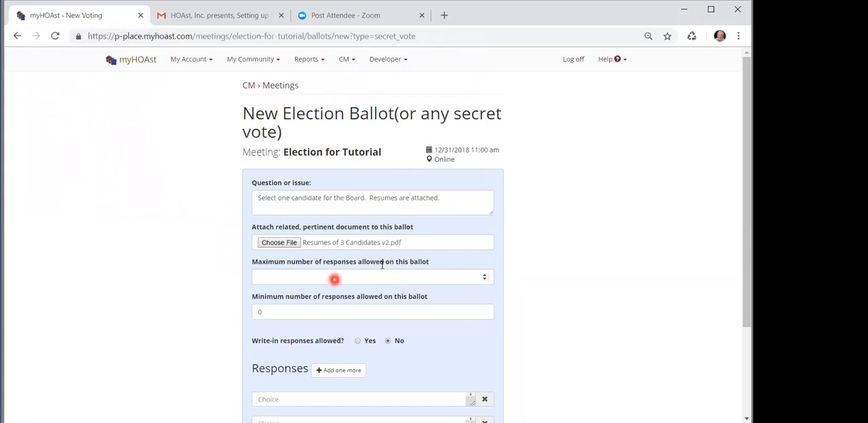
Set the maximum number of responses to 1 and disallow write-in responses on the ballot
click(333, 276)
text(1)
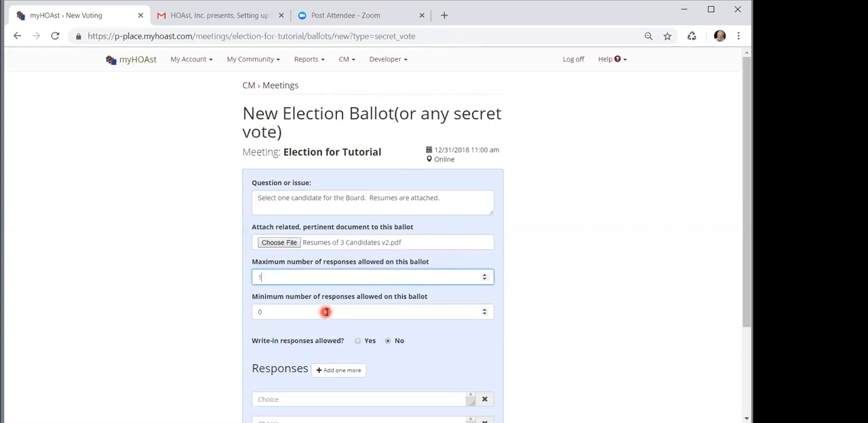
scroll(316, 314, down, 3)
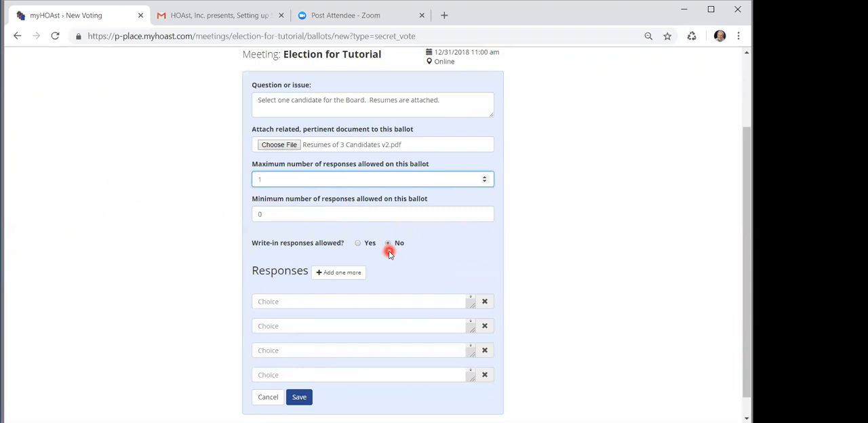
click(357, 243)
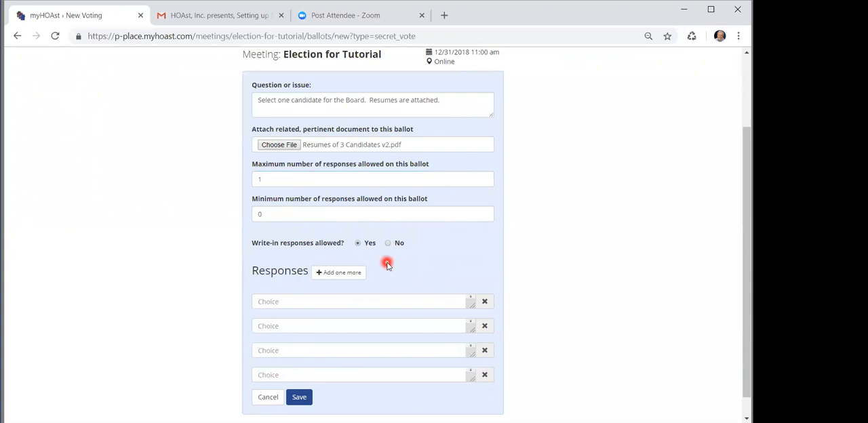
click(388, 243)
Enter "Jefferson, Thomas" and "Lincoln, Abraham" as the first two ballot responses
click(315, 301)
text(Jefferson, Thomas)
click(293, 327)
text(Lincoln)
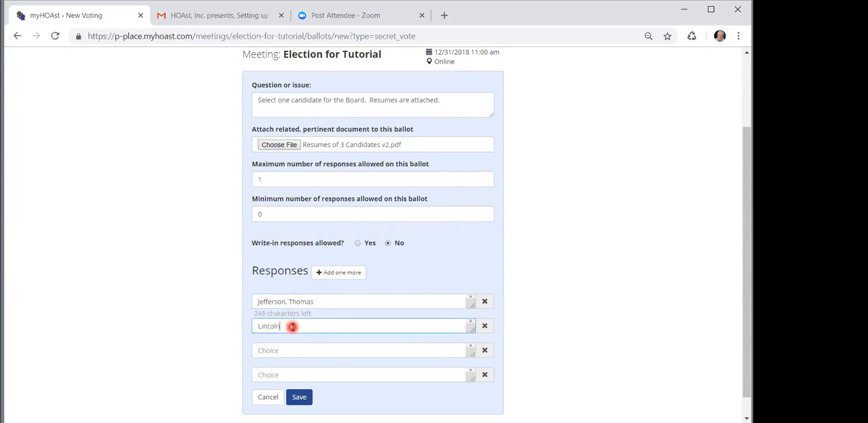
text(, Abraham)
Enter "Washington, George" as the third response and save the ballot
click(280, 350)
text(Wash)
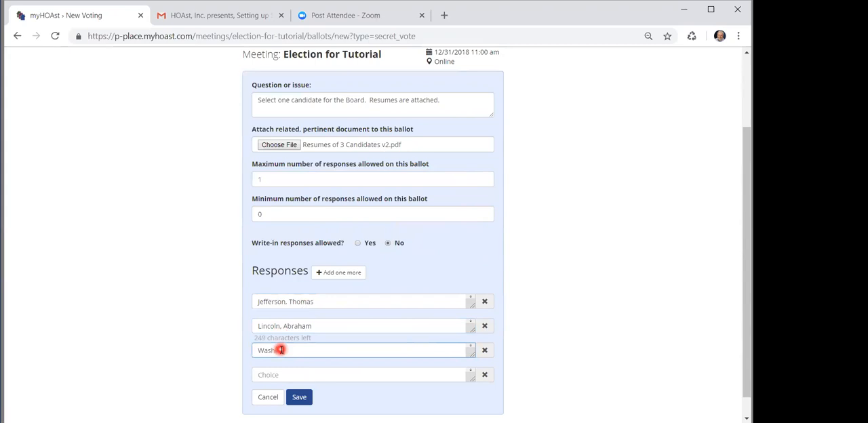
text(ington, George)
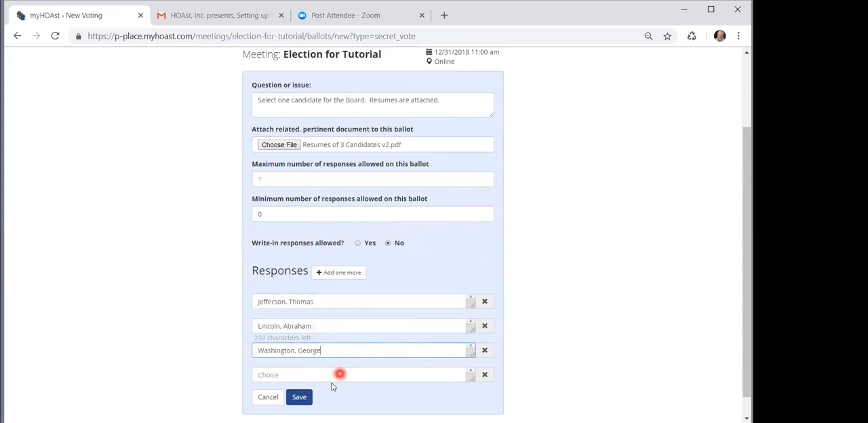
click(299, 397)
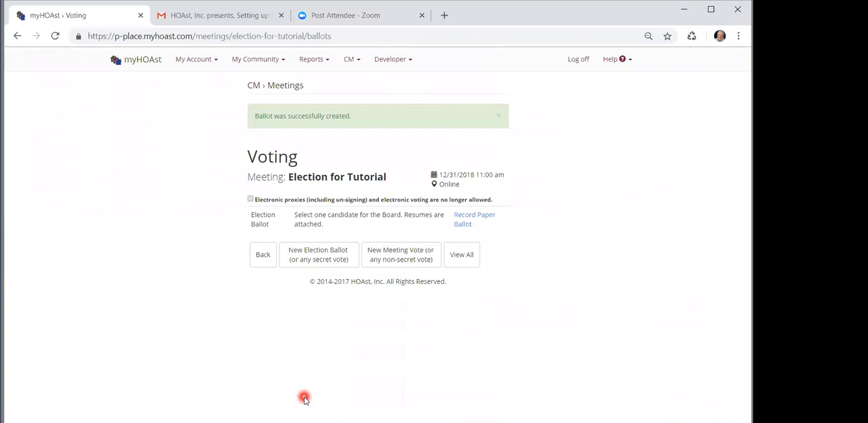
Open the voter's view of the new election ballot and read through its attached candidate resumes document
click(459, 255)
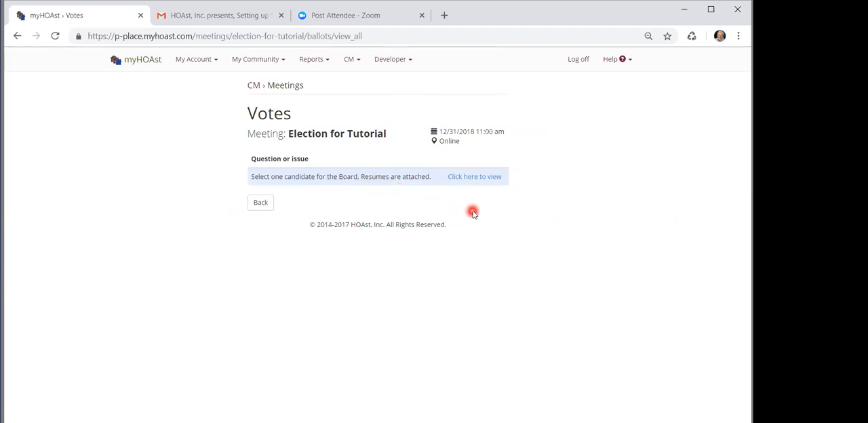
click(479, 179)
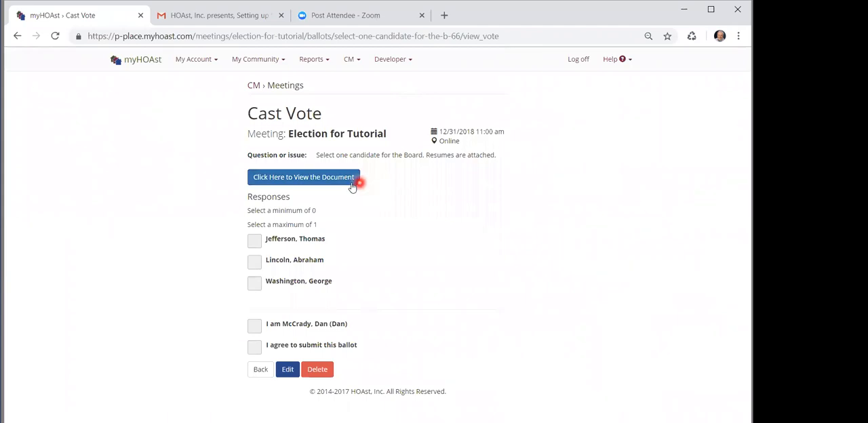
click(313, 180)
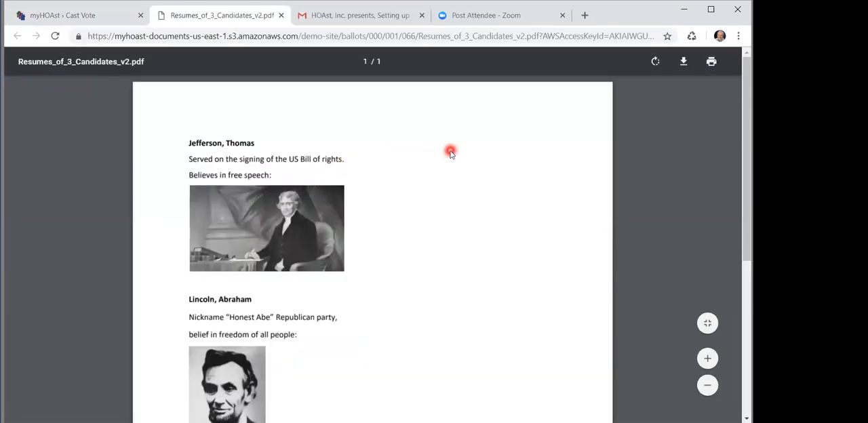
scroll(450, 154, down, 3)
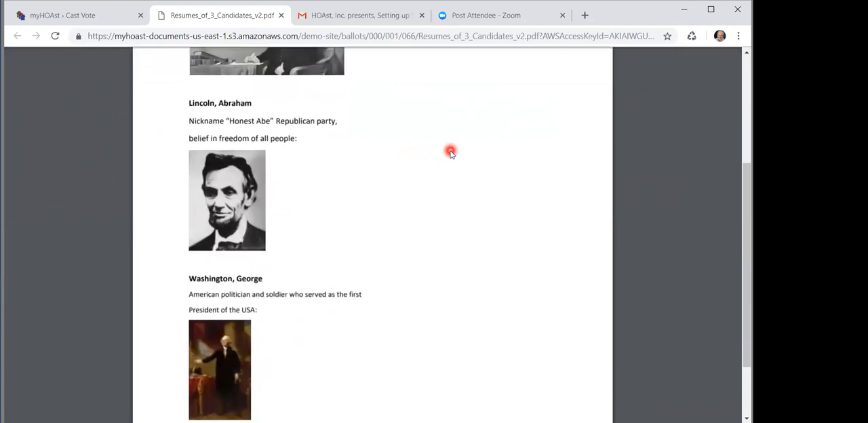
scroll(450, 153, down, 1)
scroll(450, 154, up, 1)
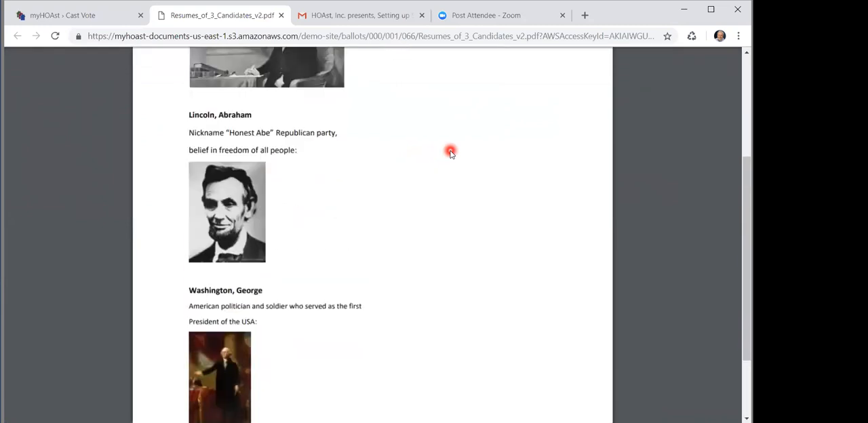
scroll(450, 153, up, 2)
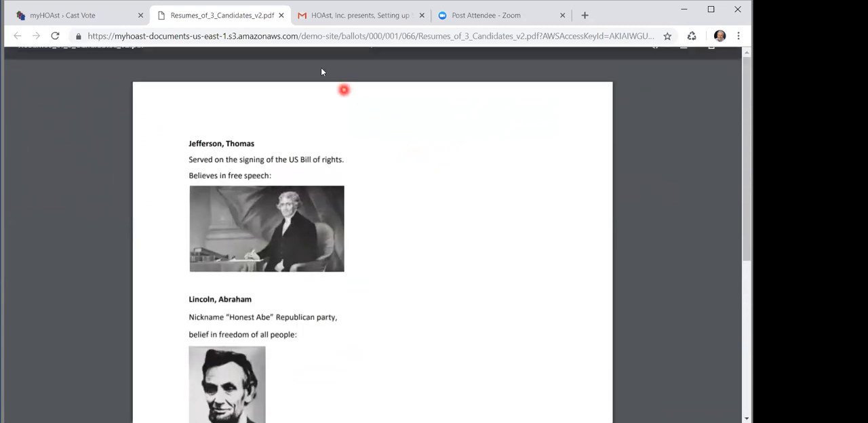
click(282, 15)
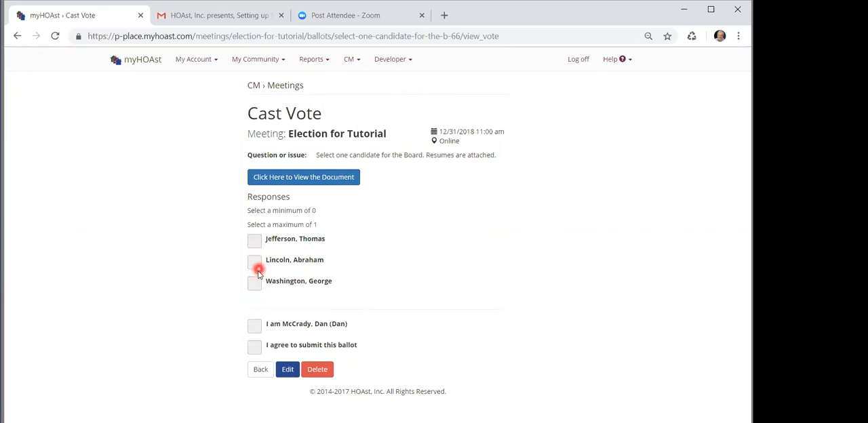
Return to the Owner's Meetings list and look over the Voting page of the Election for Tutorial meeting
click(261, 371)
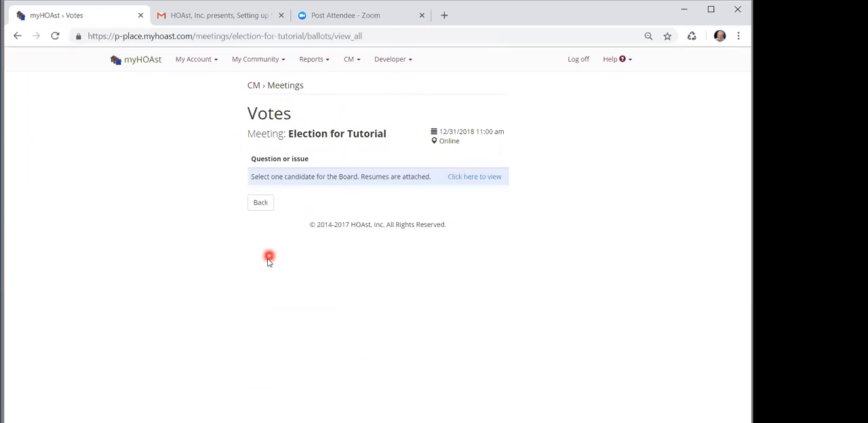
click(265, 204)
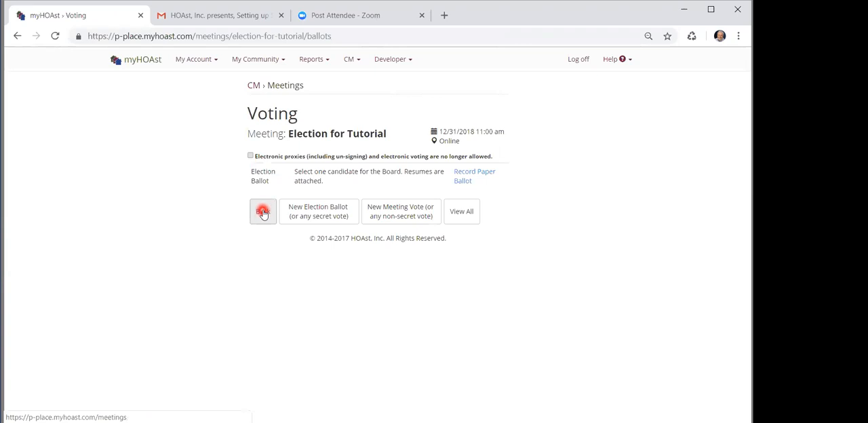
click(263, 212)
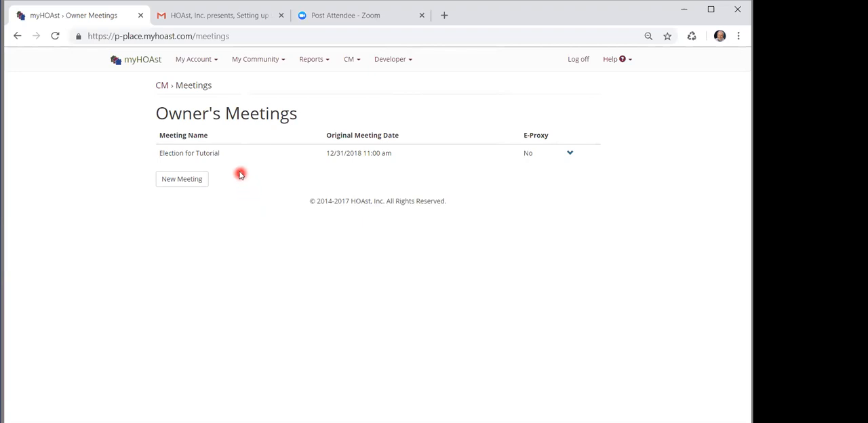
click(205, 155)
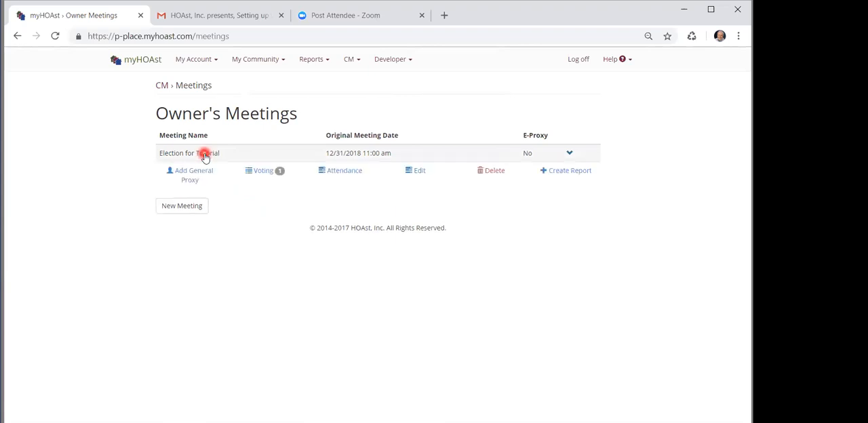
click(253, 172)
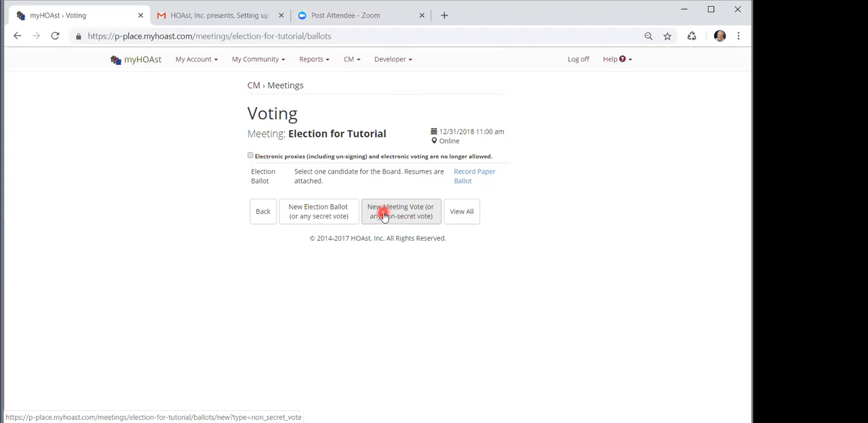
click(264, 215)
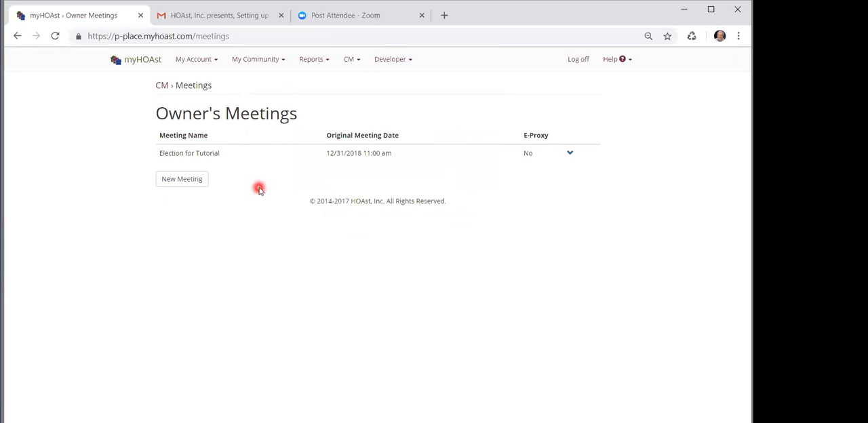
Add a general proxy to the Election for Tutorial meeting with the Secretary of the Board as default proxy holder
click(216, 154)
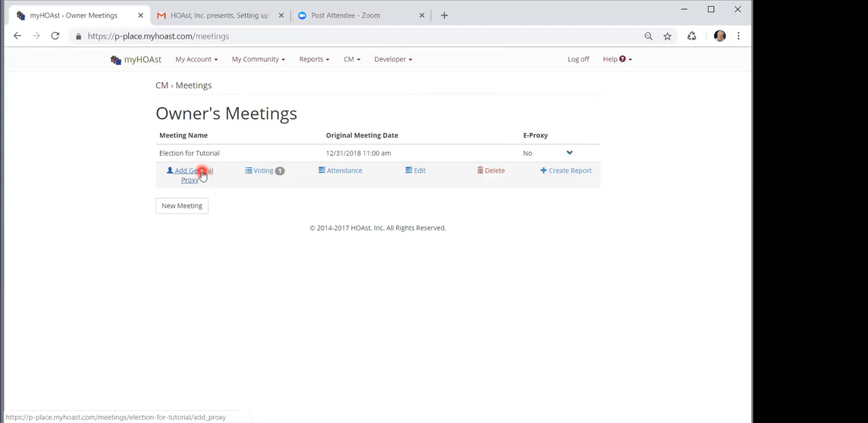
click(200, 174)
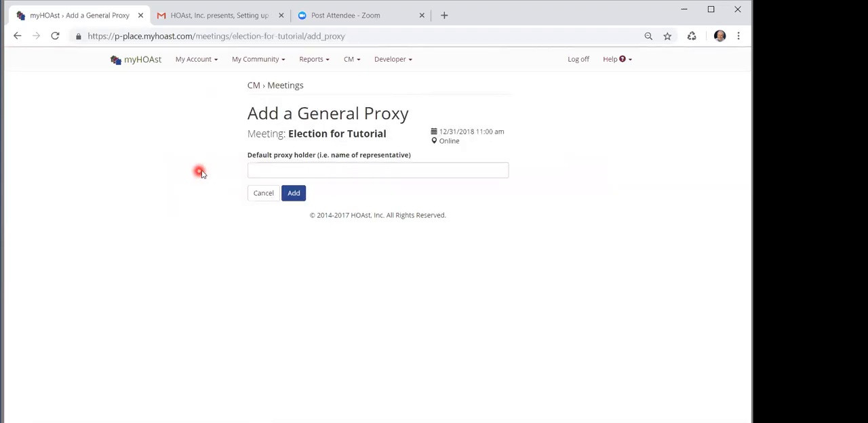
click(253, 170)
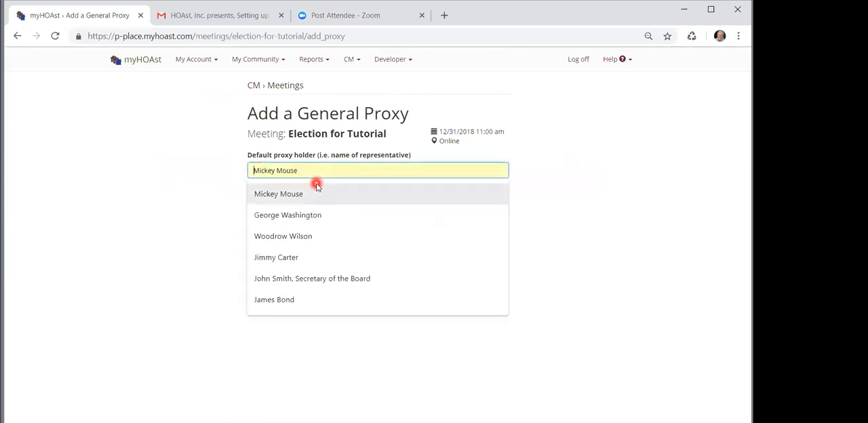
click(312, 279)
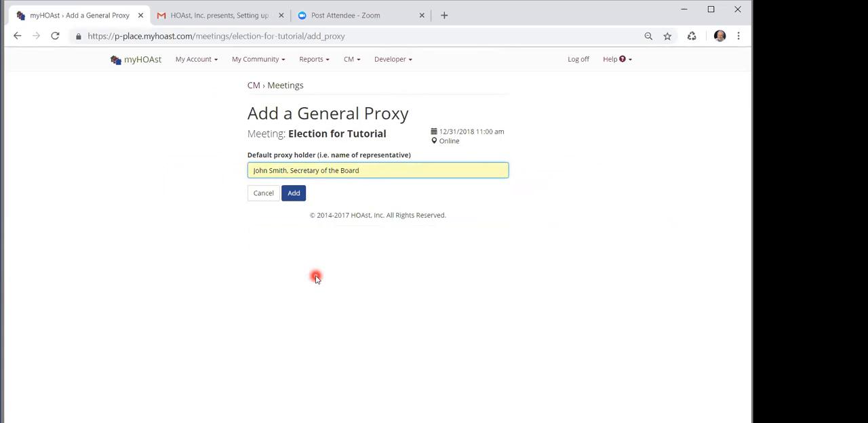
click(294, 194)
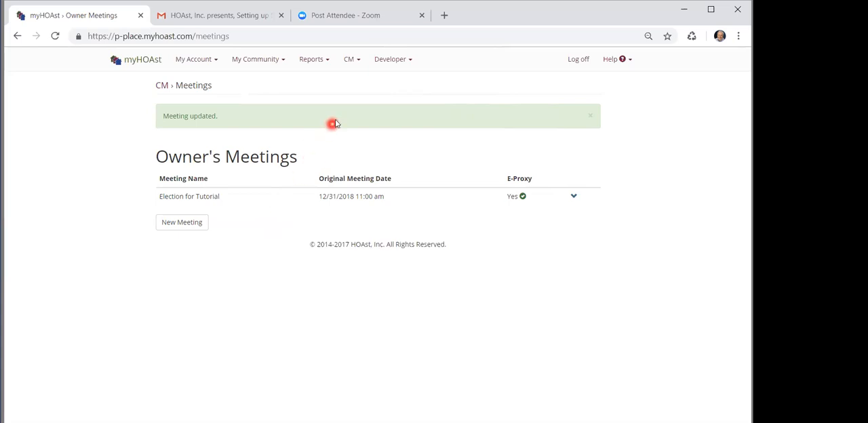
View the online voting opt-in/opt-out dates and read the Board Resolution document for the rules on those deadlines
click(350, 62)
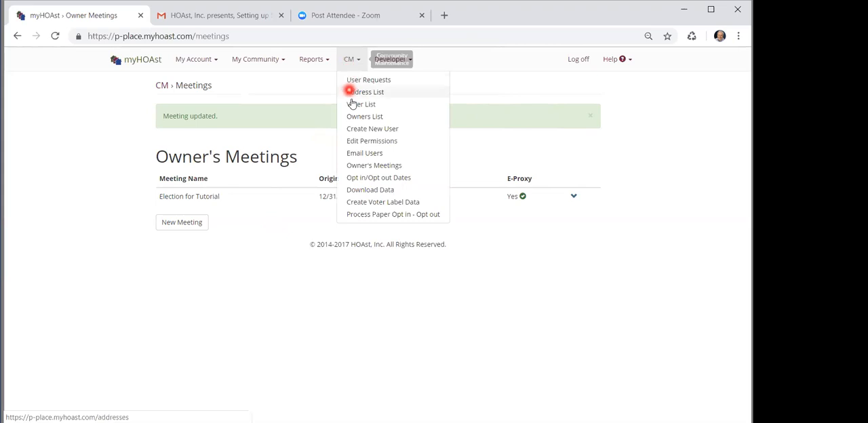
click(377, 179)
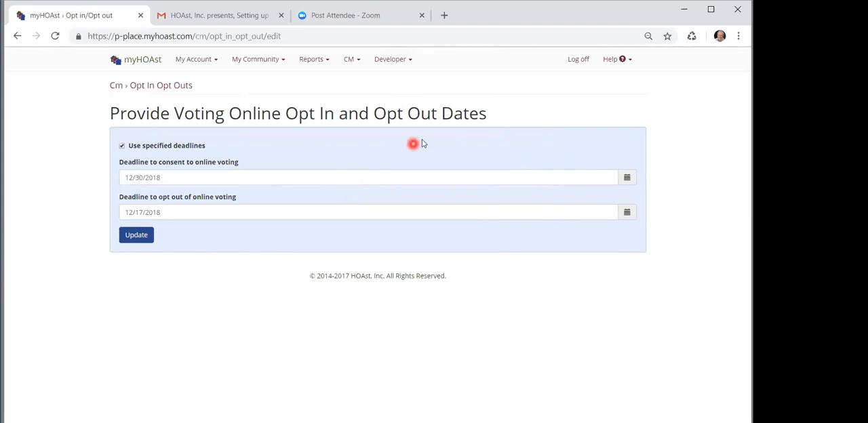
click(610, 61)
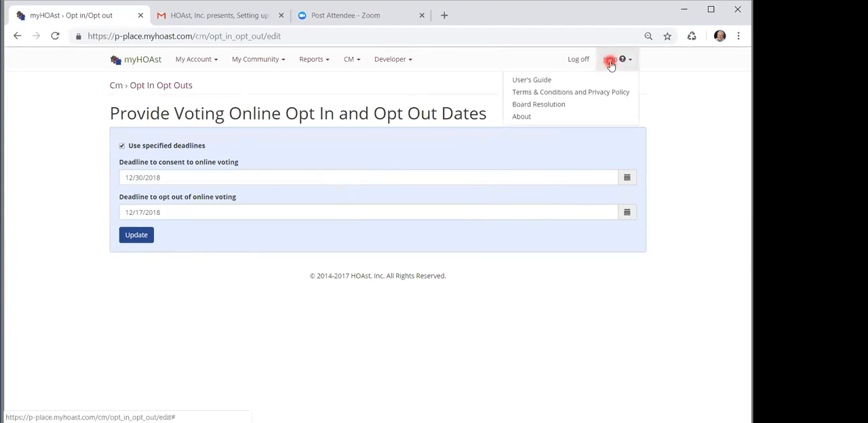
click(562, 105)
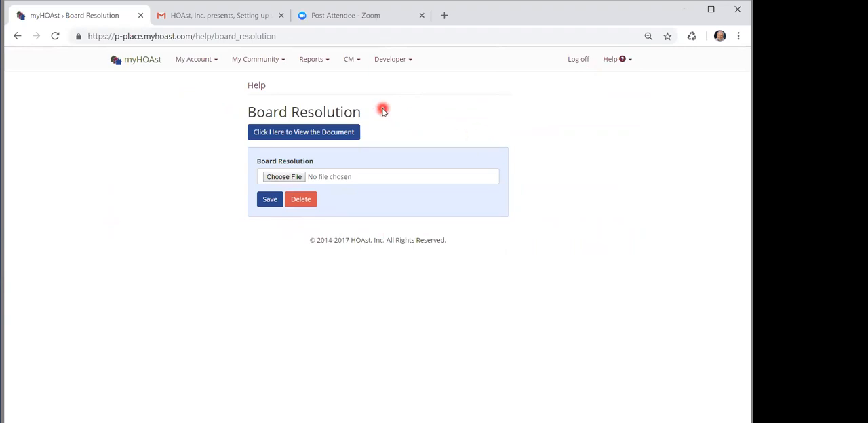
click(310, 132)
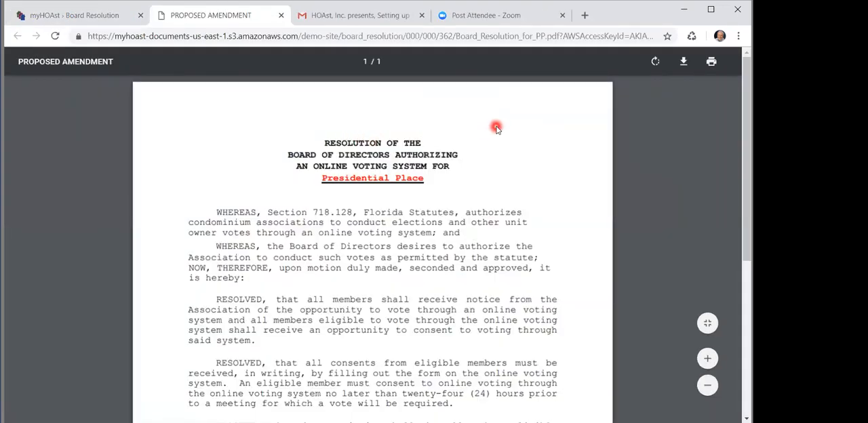
scroll(496, 129, down, 1)
scroll(496, 129, down, 3)
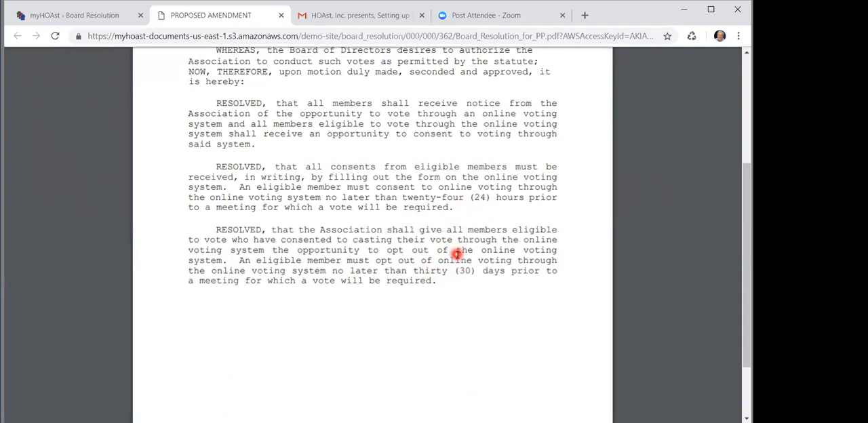
scroll(454, 237, up, 4)
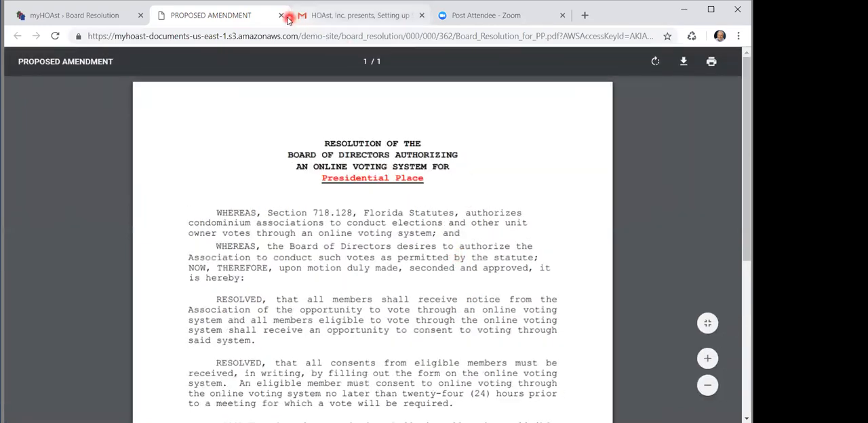
click(280, 15)
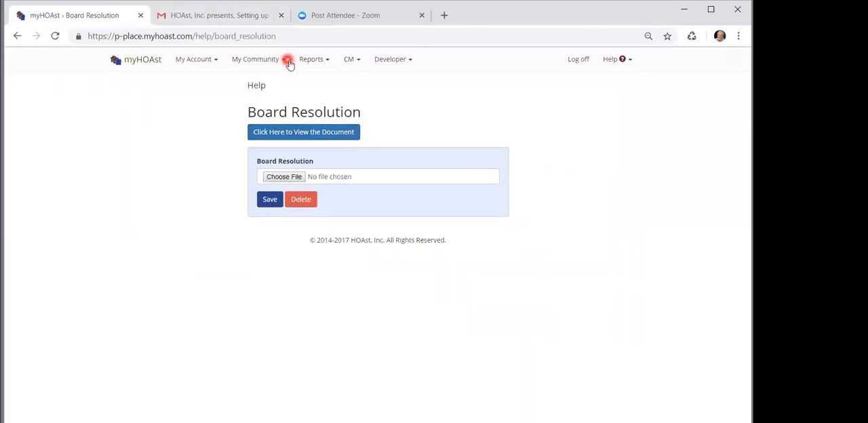
Compare the online voting opt-in and opt-out deadlines with the meeting date in the Owner's Meetings list
click(349, 59)
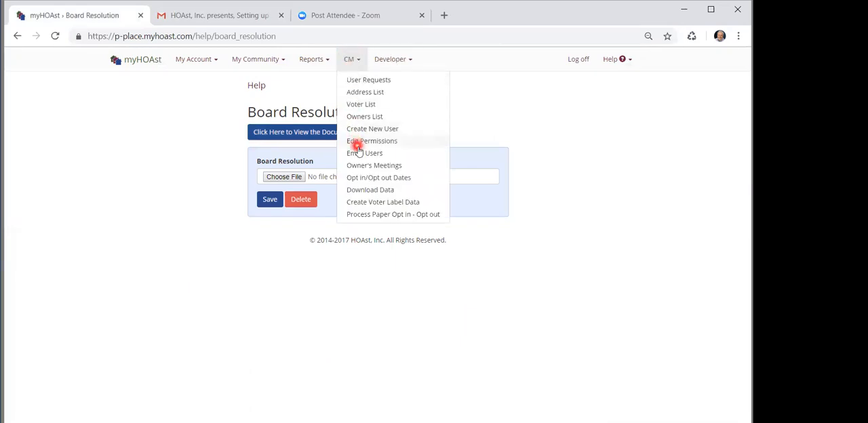
click(359, 177)
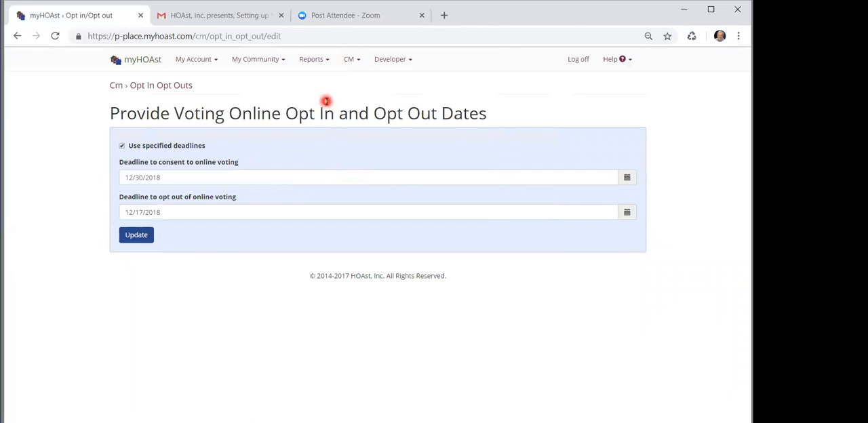
click(346, 59)
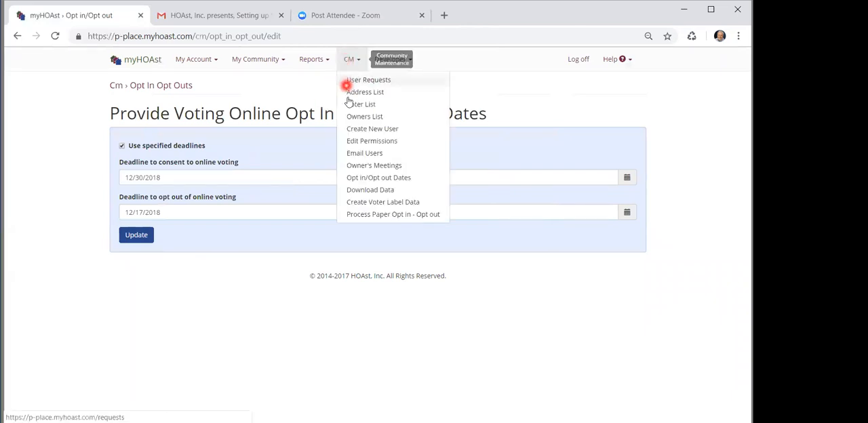
click(357, 164)
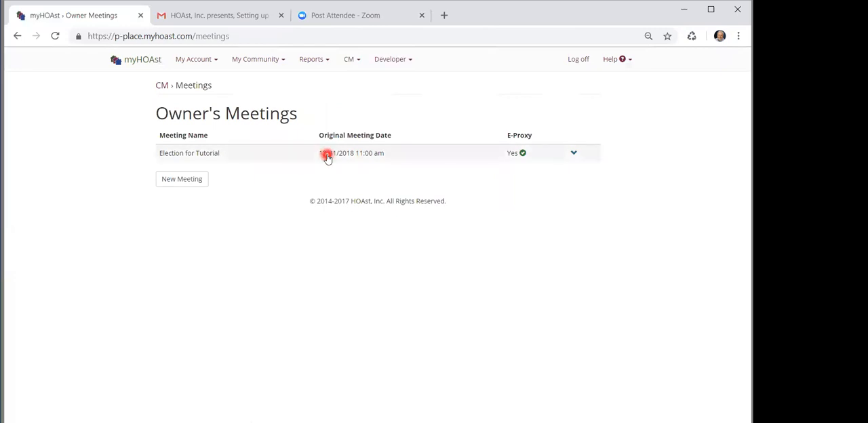
Set the deadline to opt out of online voting to 12/01/2018 in the opt-in/opt-out dates
click(351, 60)
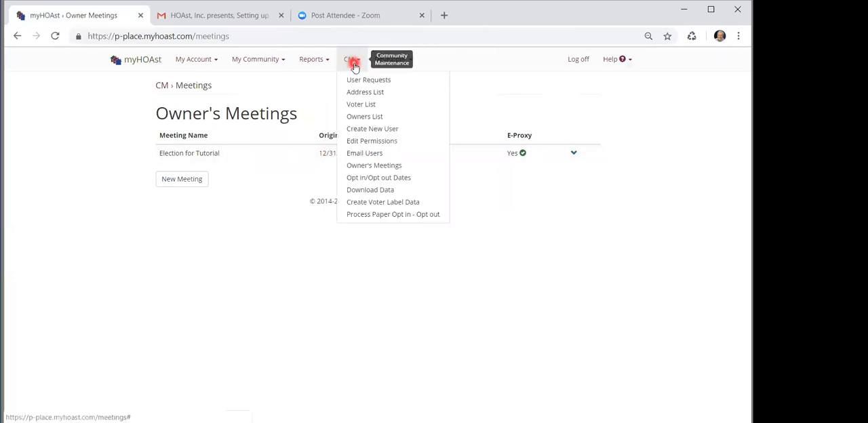
click(359, 176)
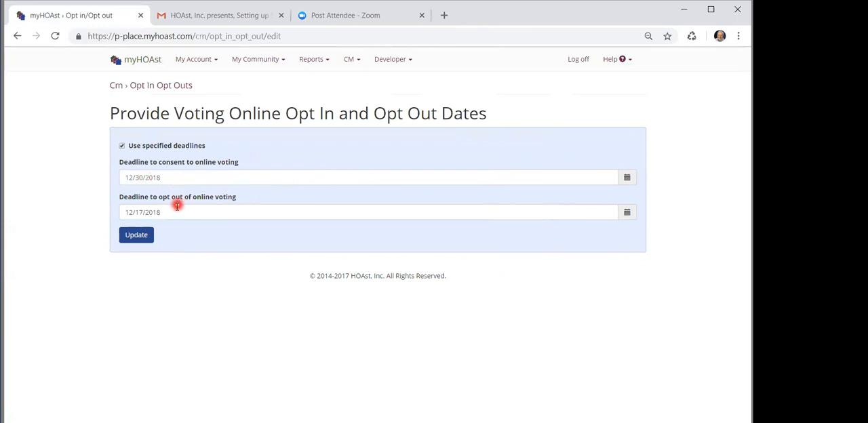
click(177, 212)
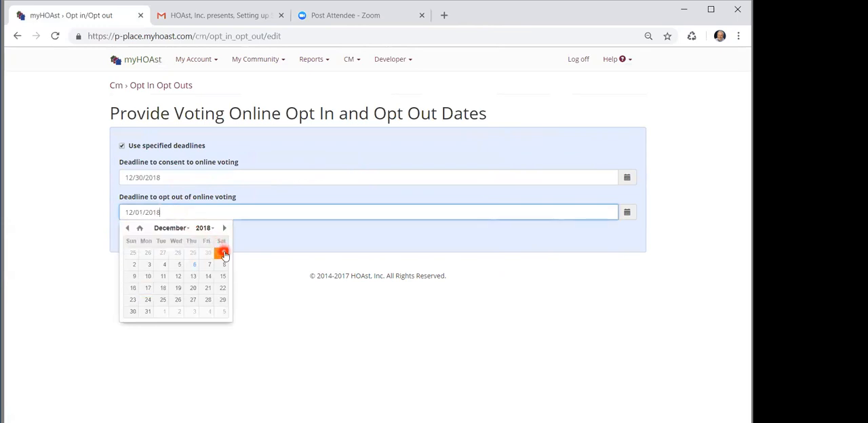
click(224, 254)
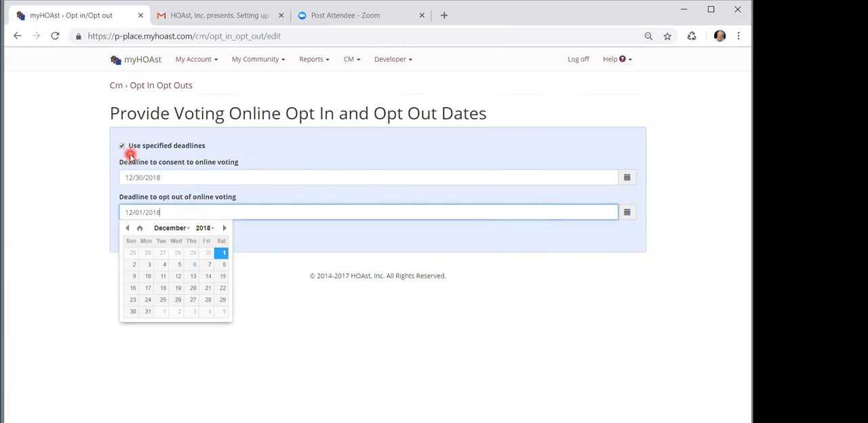
click(183, 138)
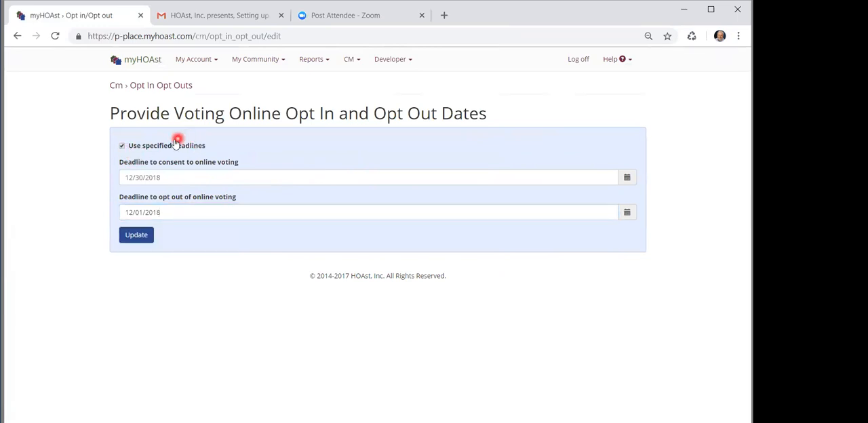
Save the online voting opt-in and opt-out deadlines
click(137, 235)
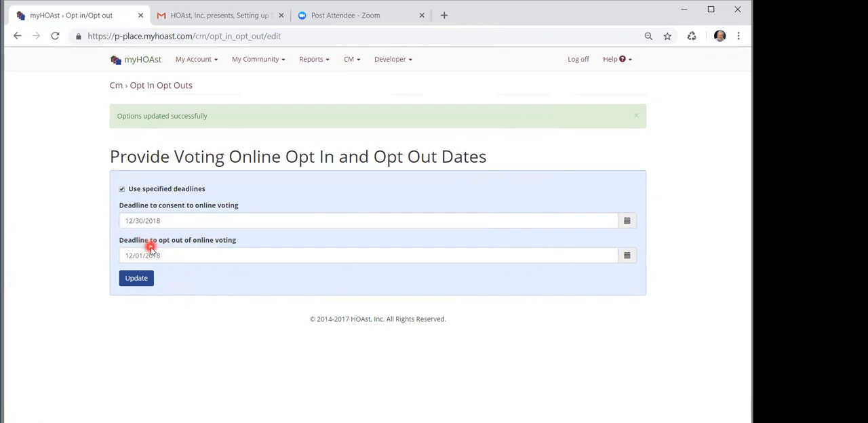
click(142, 279)
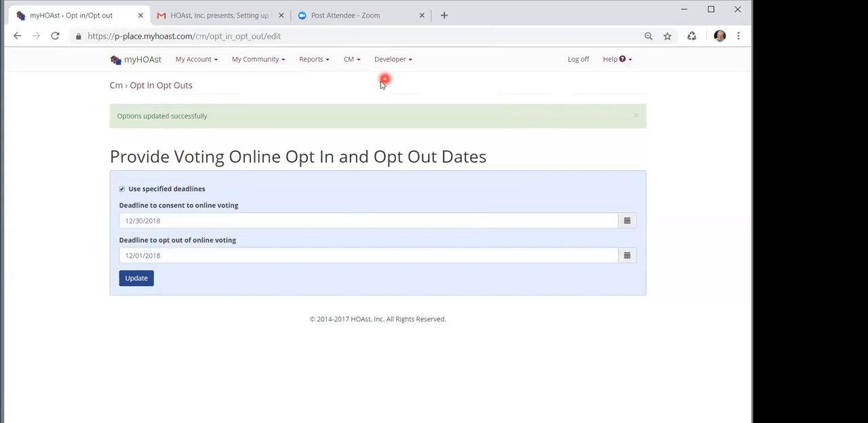
Log off the manager account and log on to Presidential Place as an owner, entering the owner's username and password
click(198, 61)
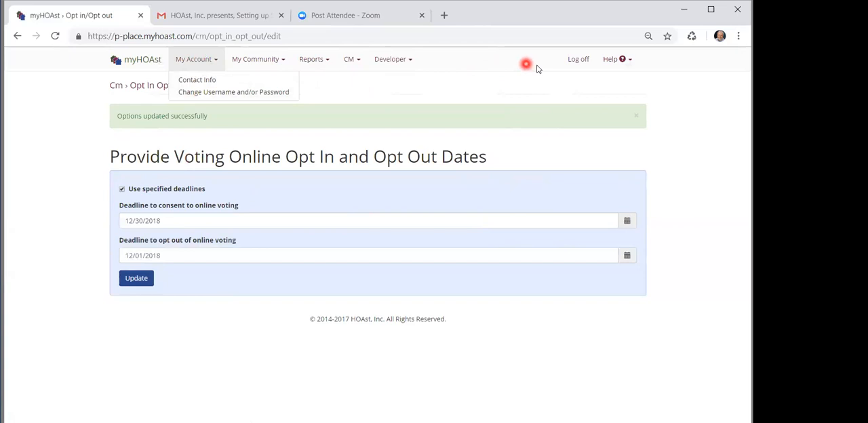
click(574, 63)
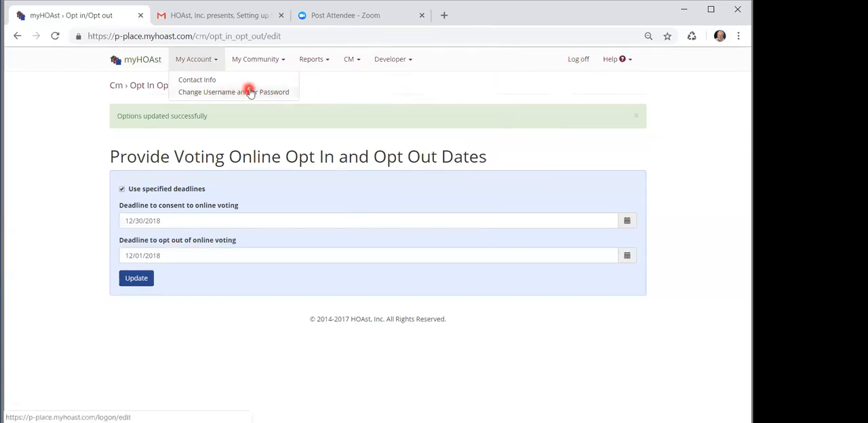
click(578, 60)
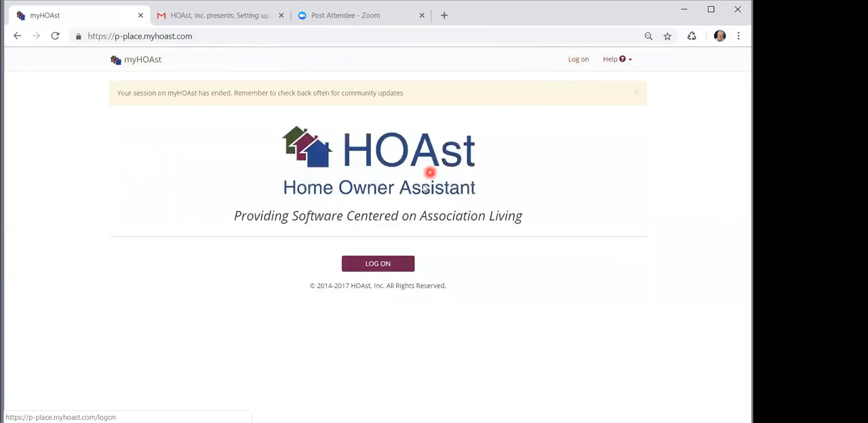
click(375, 263)
click(339, 156)
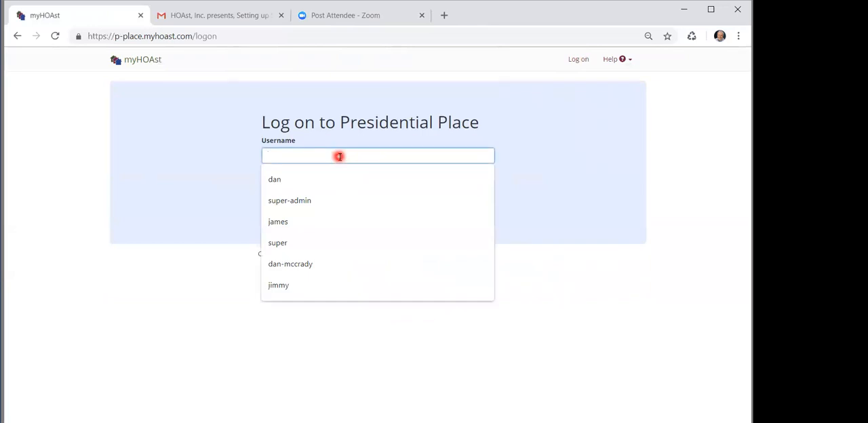
text(james)
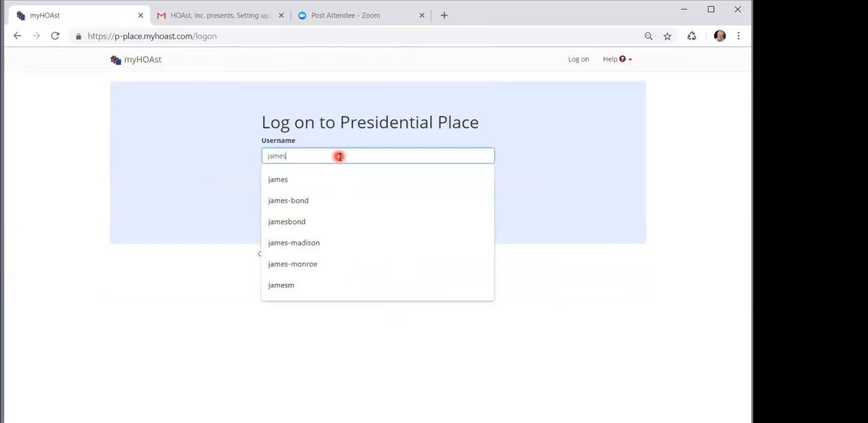
key(Tab)
text(****)
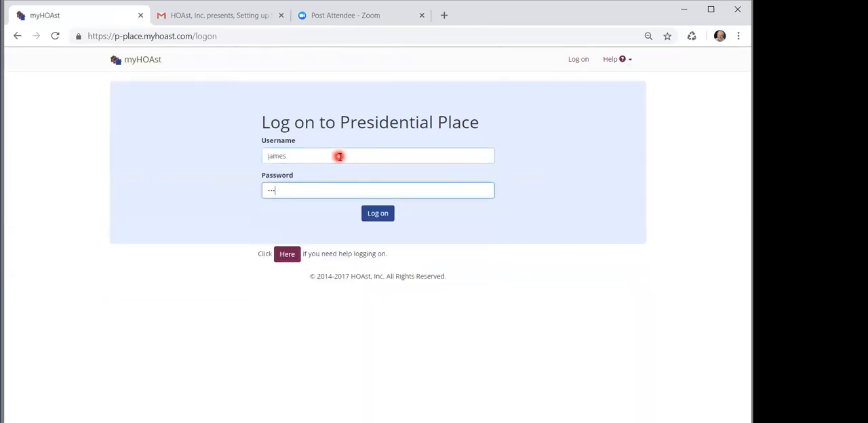
click(372, 212)
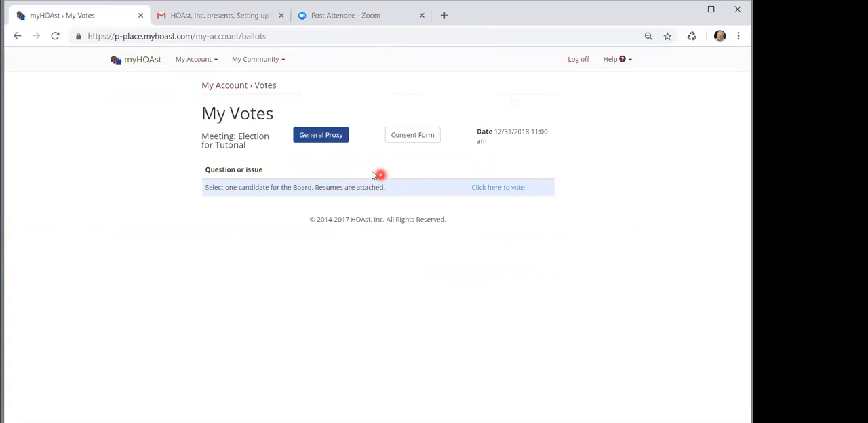
Sign the general proxy for the Election for Tutorial meeting with the default proxy holder, accepting the owner identity and agreement statements
click(331, 139)
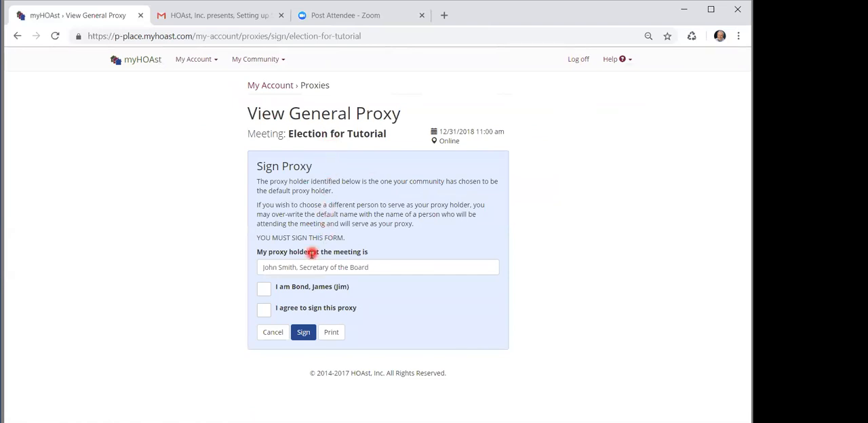
click(264, 290)
click(264, 310)
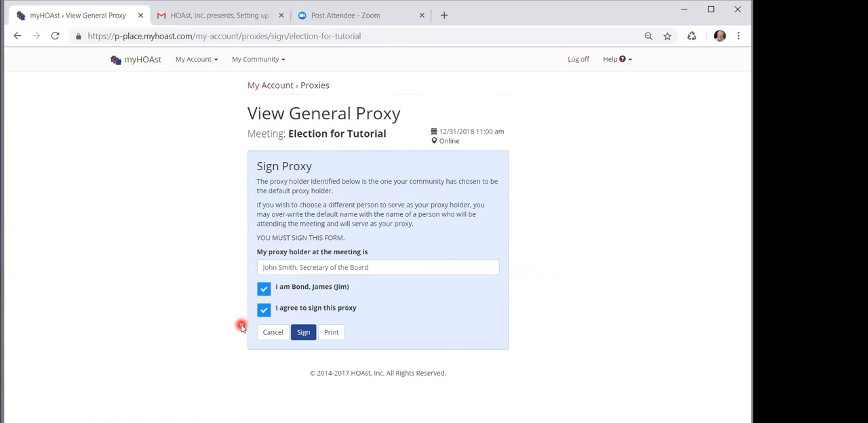
click(382, 267)
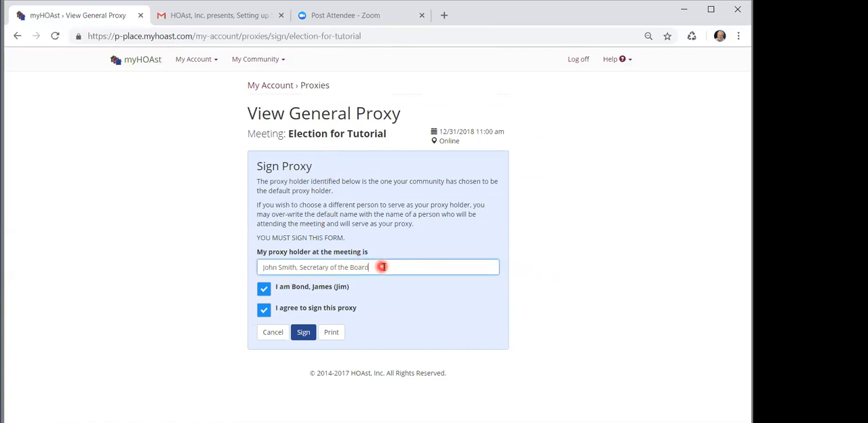
click(304, 333)
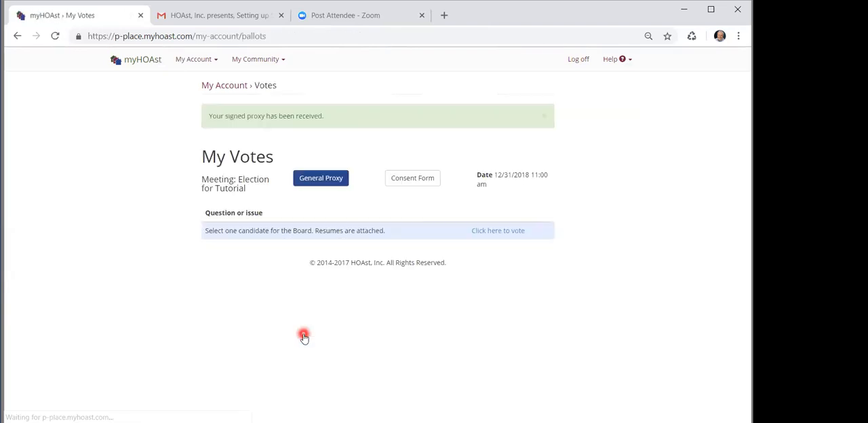
click(323, 181)
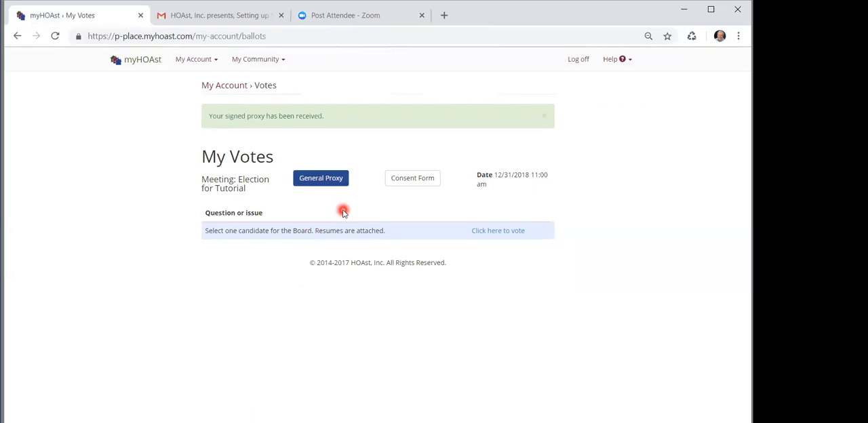
Open the ballot for the Board candidate question and look through the attached candidate resumes document
click(495, 231)
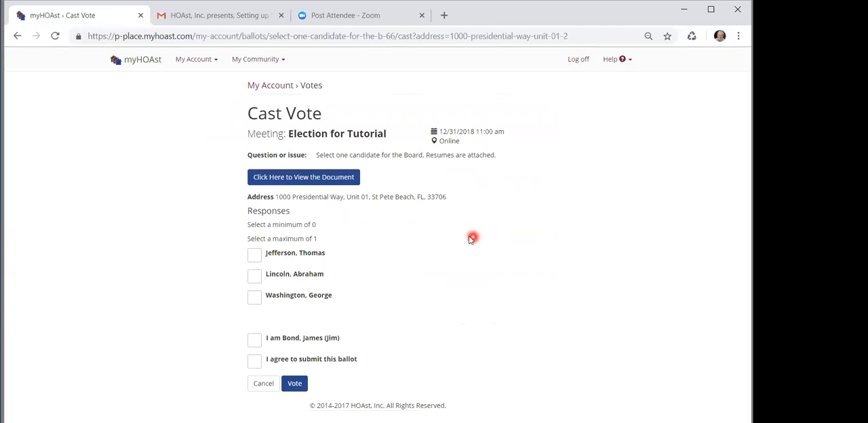
click(337, 181)
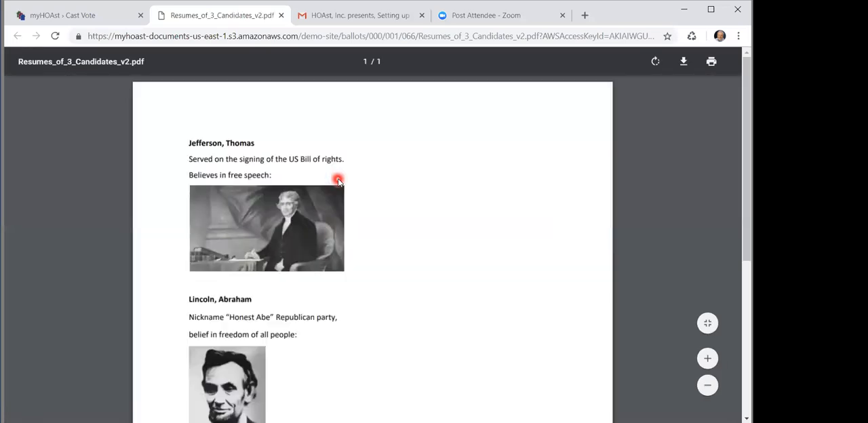
scroll(339, 180, down, 3)
scroll(339, 179, up, 3)
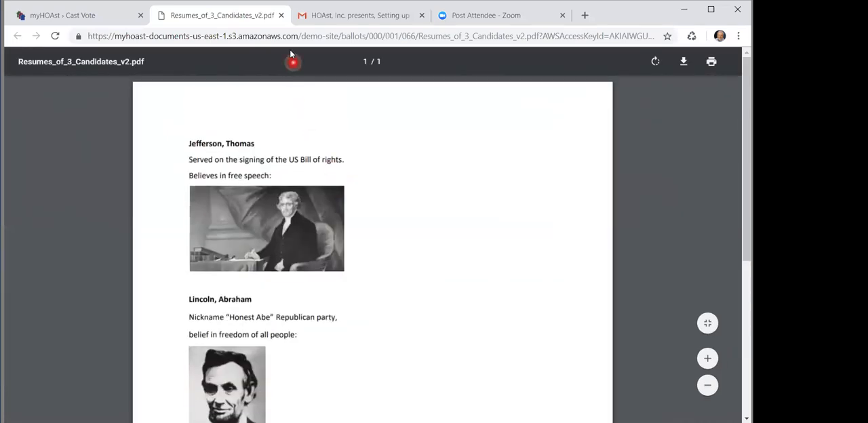
click(281, 15)
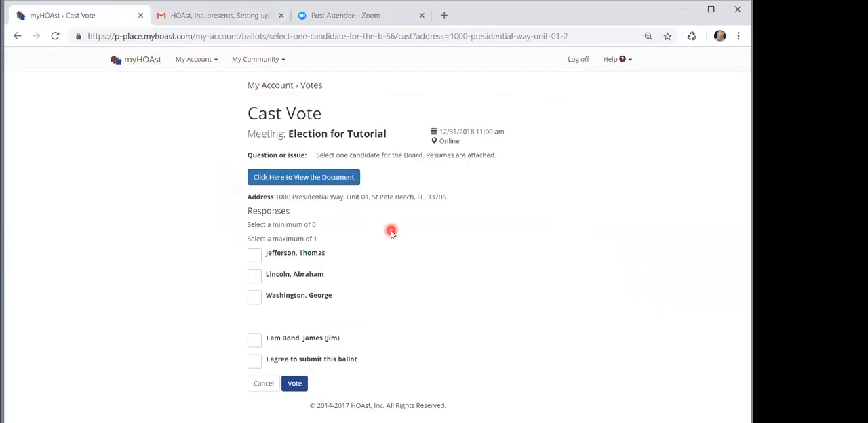
Submit a vote for Lincoln, Abraham with the owner identity and agreement statements accepted, and review the recorded vote
click(255, 276)
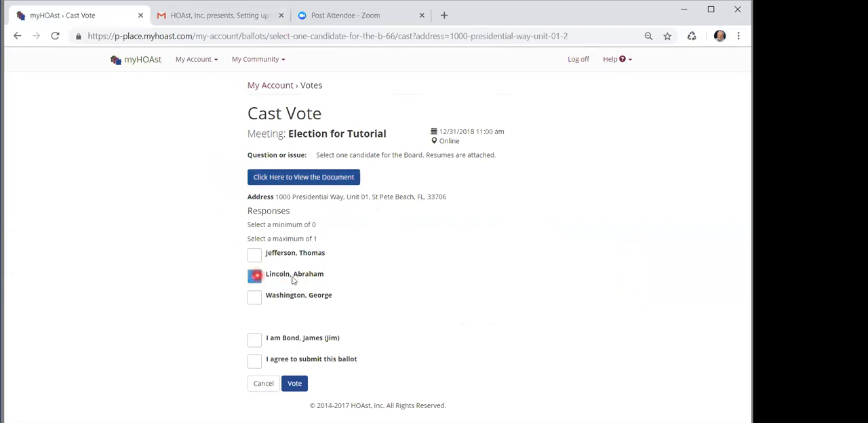
click(255, 344)
click(254, 361)
click(294, 383)
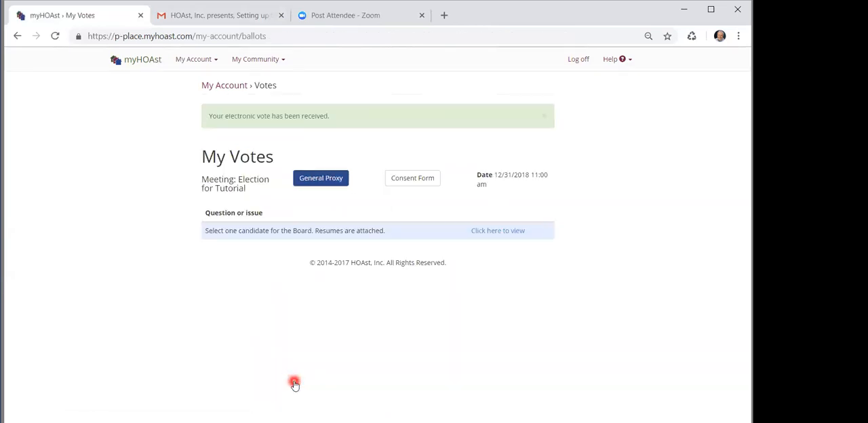
click(494, 234)
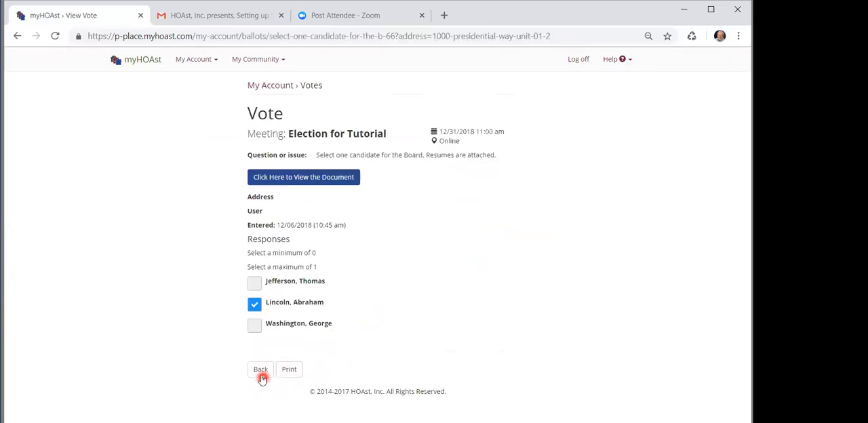
click(261, 372)
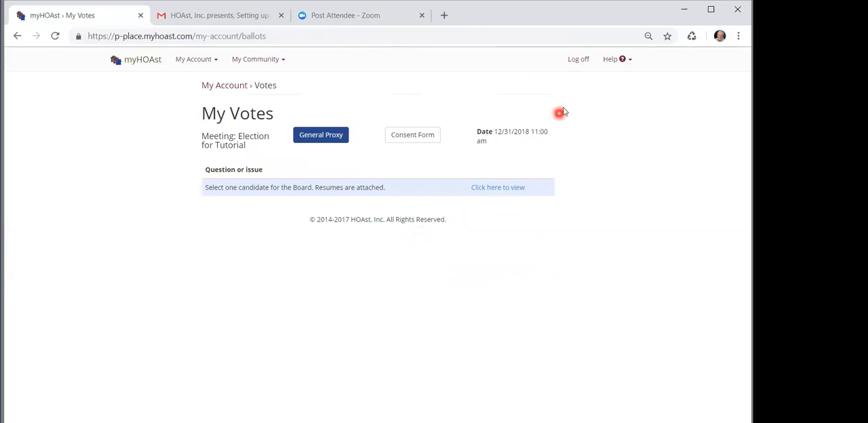
Log off the owner account and log back on with the manager's username and password
click(580, 66)
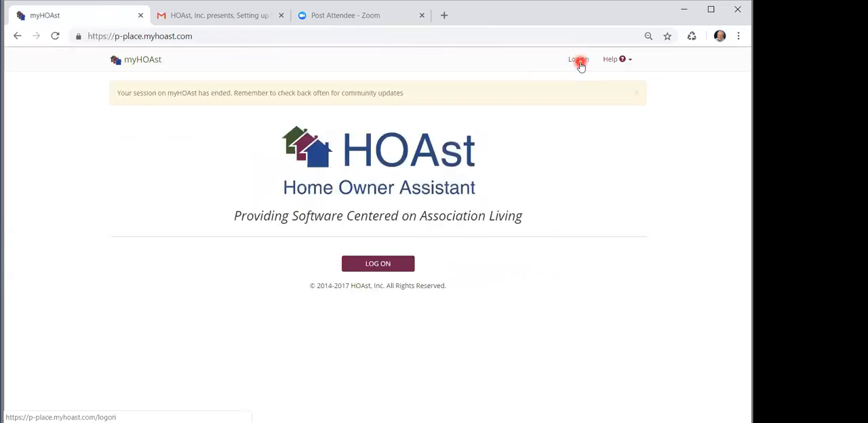
click(393, 264)
click(364, 157)
text(dan)
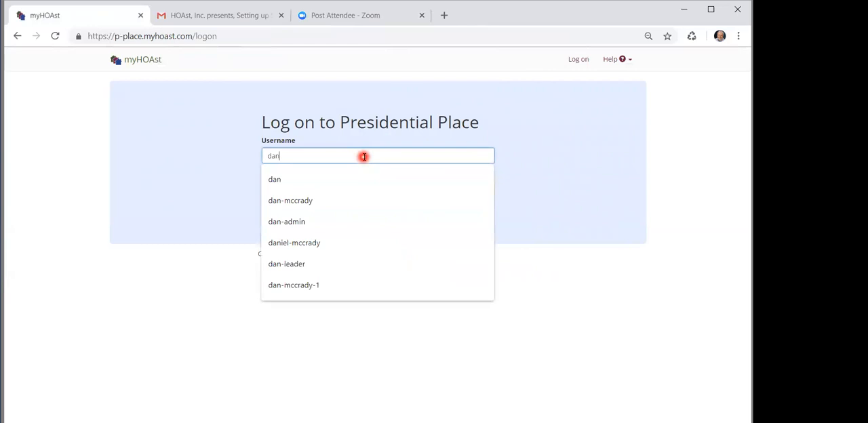
key(Tab)
text(•••••••)
key(Return)
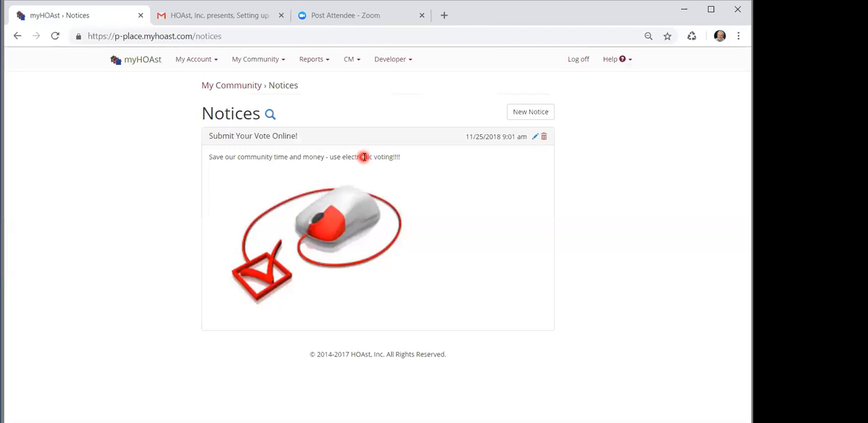
Switch from myHOAst to the presentation slide outlining the meeting, ballot, general proxy and opt-in/opt-out deadline setup
key(alt+Tab)
key(alt+Tab)
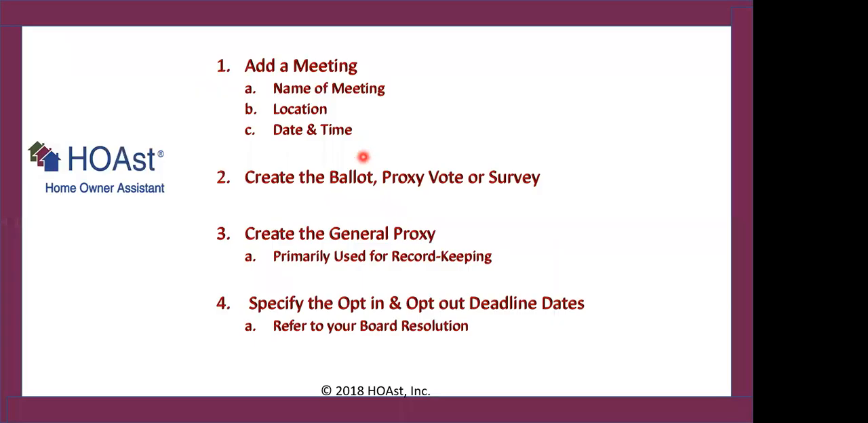